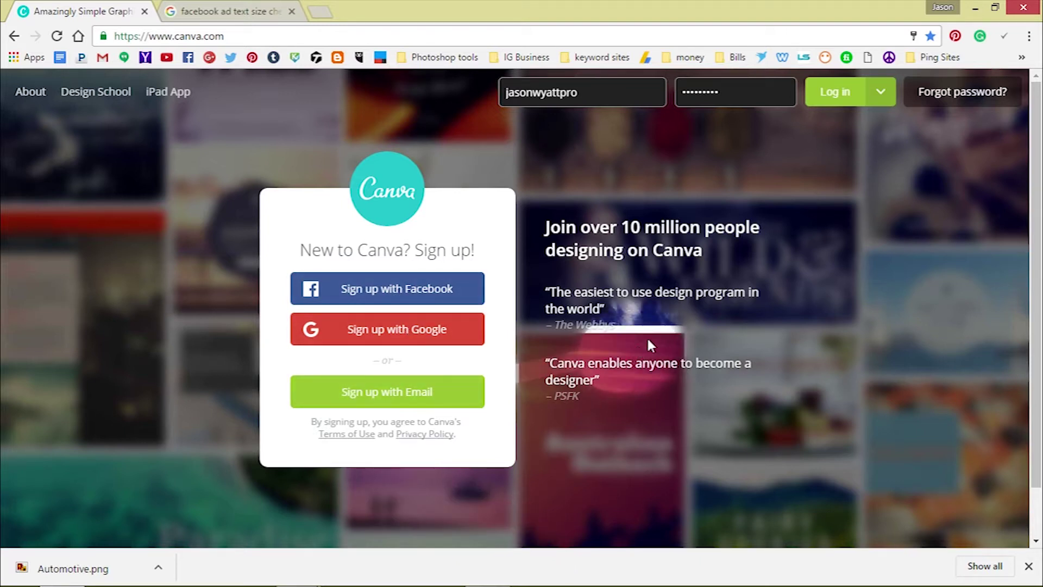
# Log in to Canva and scroll through All your designs, then return to the top
pyautogui.click(843, 91)
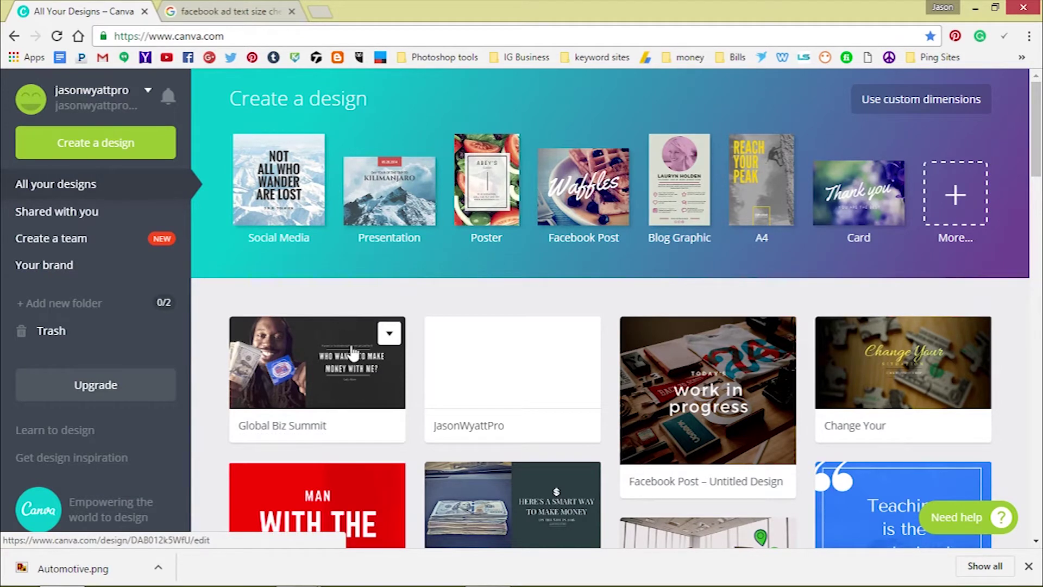
pyautogui.scroll(-4, 362, 333)
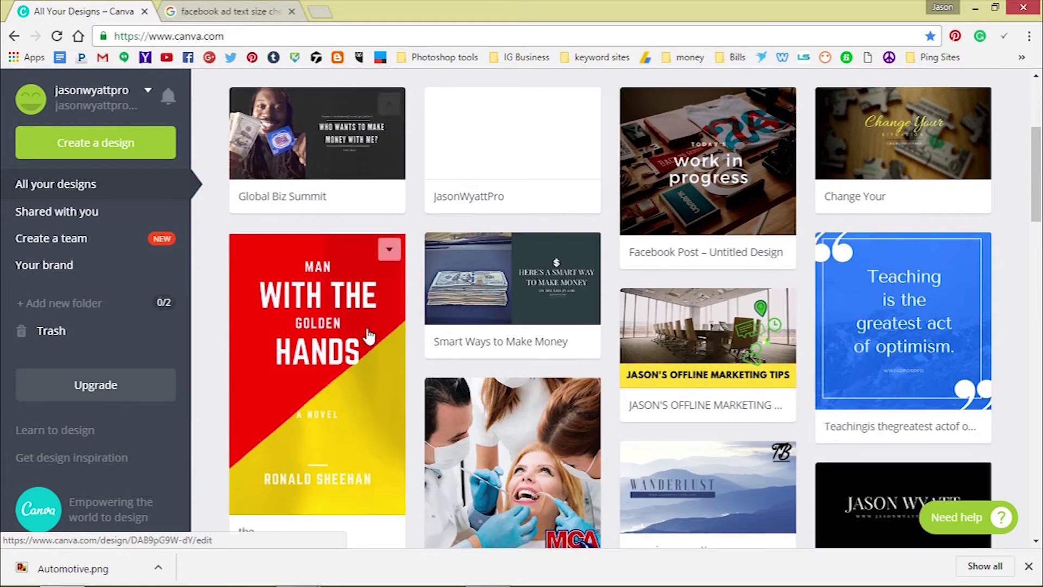
pyautogui.scroll(-1, 368, 319)
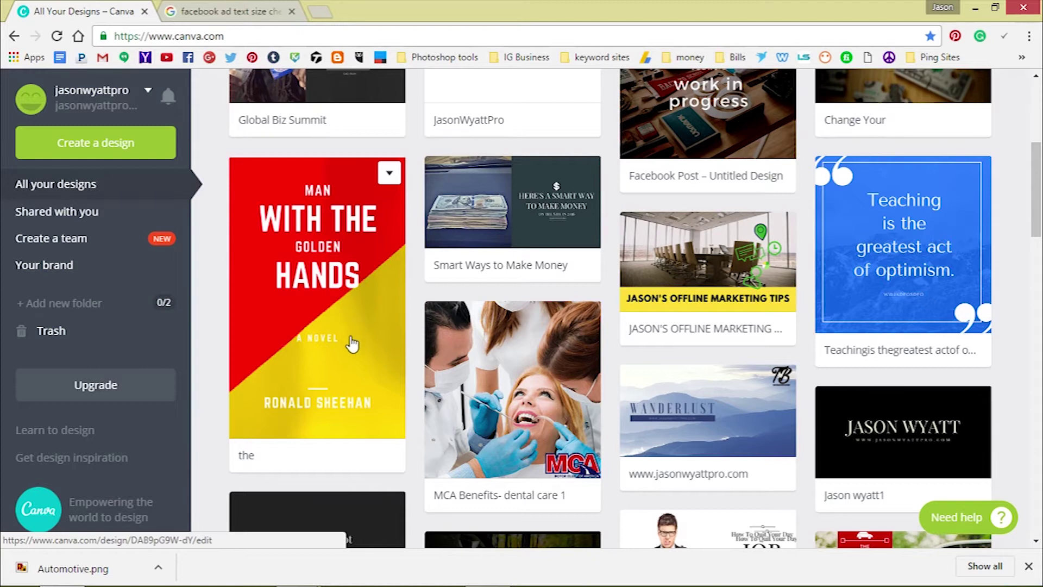
pyautogui.scroll(-3, 352, 332)
pyautogui.scroll(-3, 353, 339)
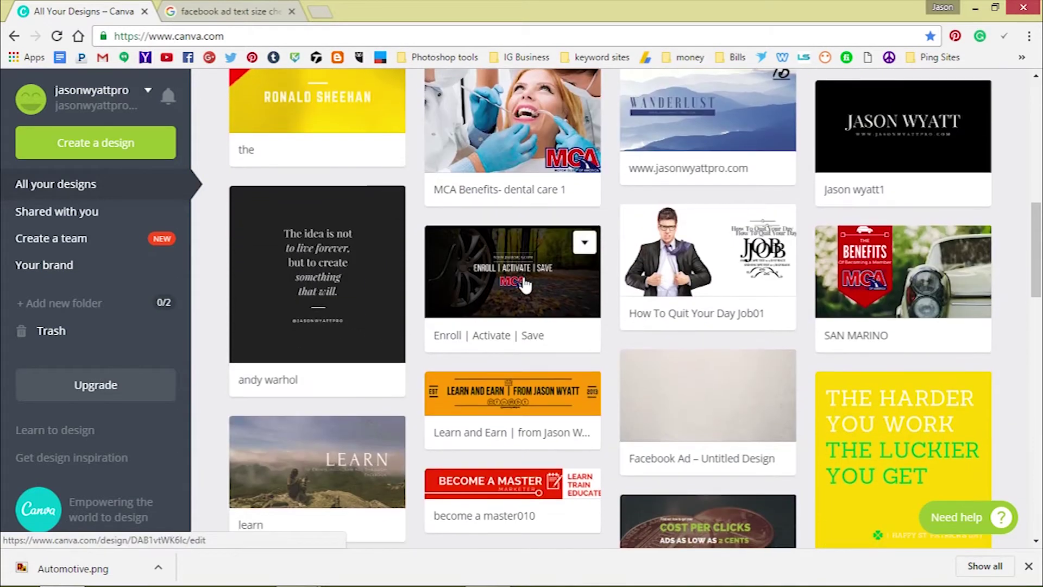
pyautogui.scroll(-3, 918, 291)
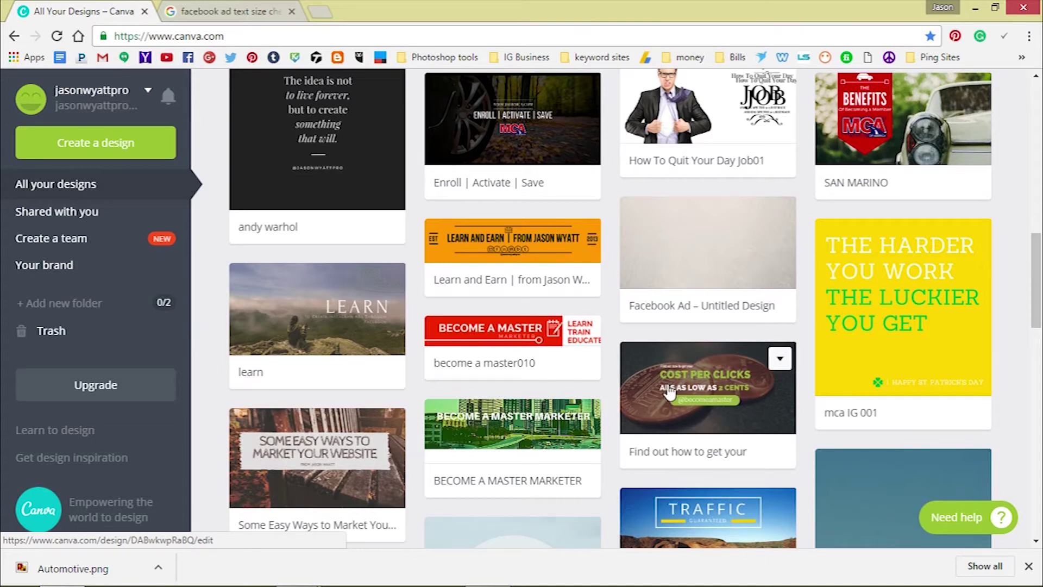
pyautogui.scroll(9, 669, 369)
pyautogui.scroll(6, 675, 344)
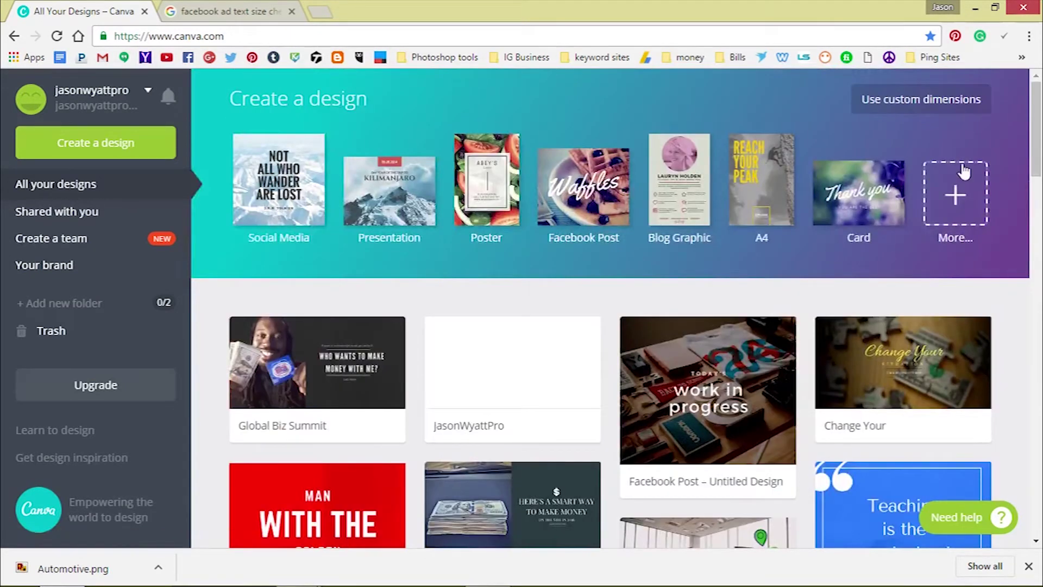
# Show all design types and scroll down to the Ads section's 1200px × 628px Facebook Ad
pyautogui.click(959, 191)
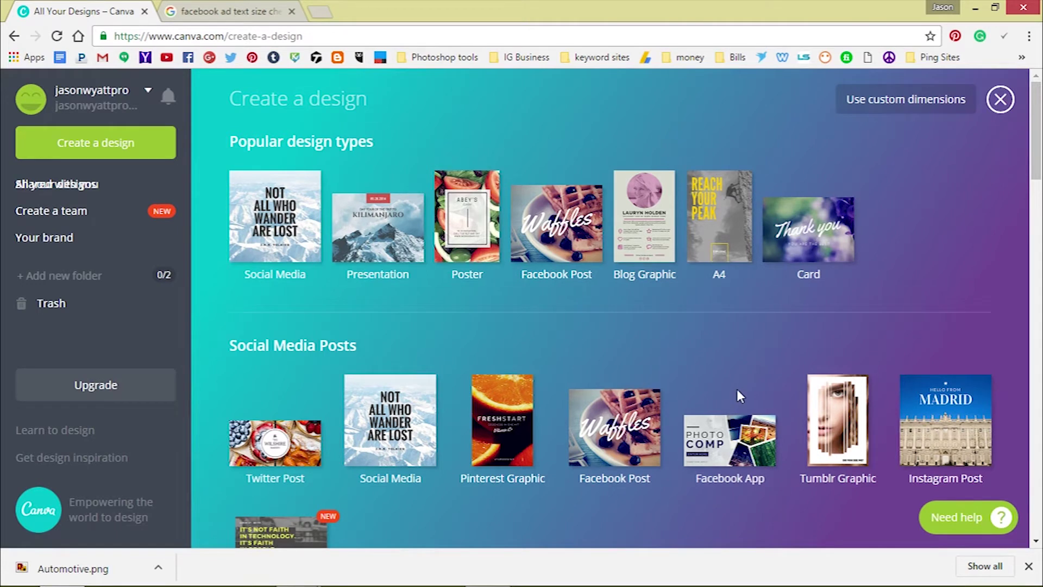
pyautogui.scroll(-2, 734, 394)
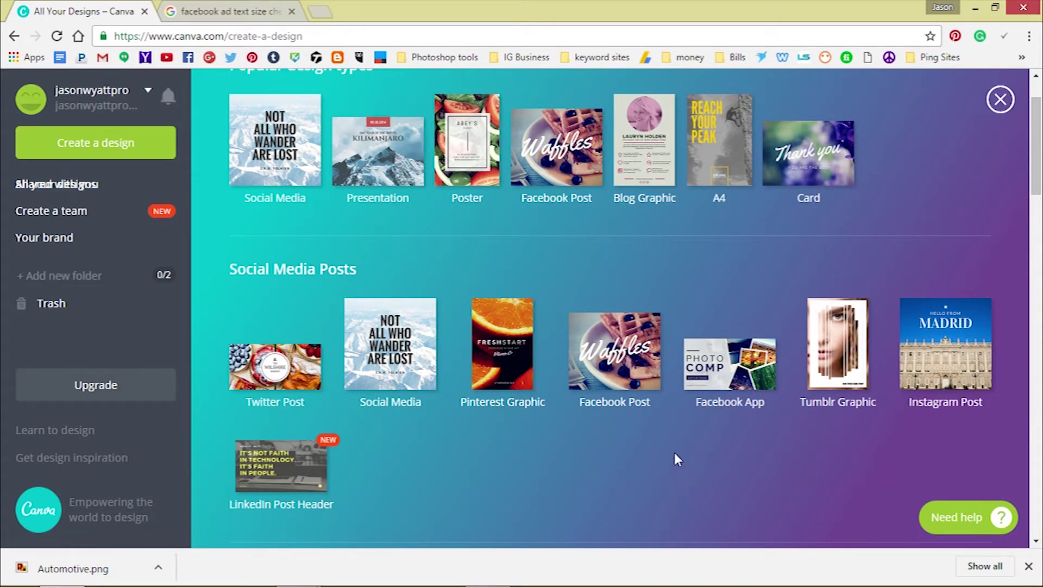
pyautogui.scroll(-1, 692, 423)
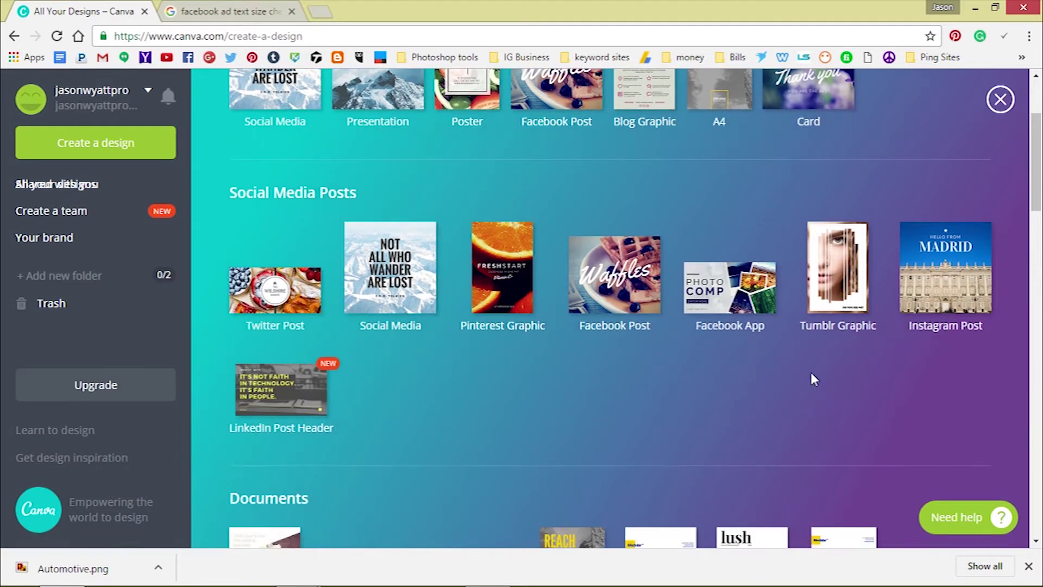
pyautogui.scroll(-2, 267, 406)
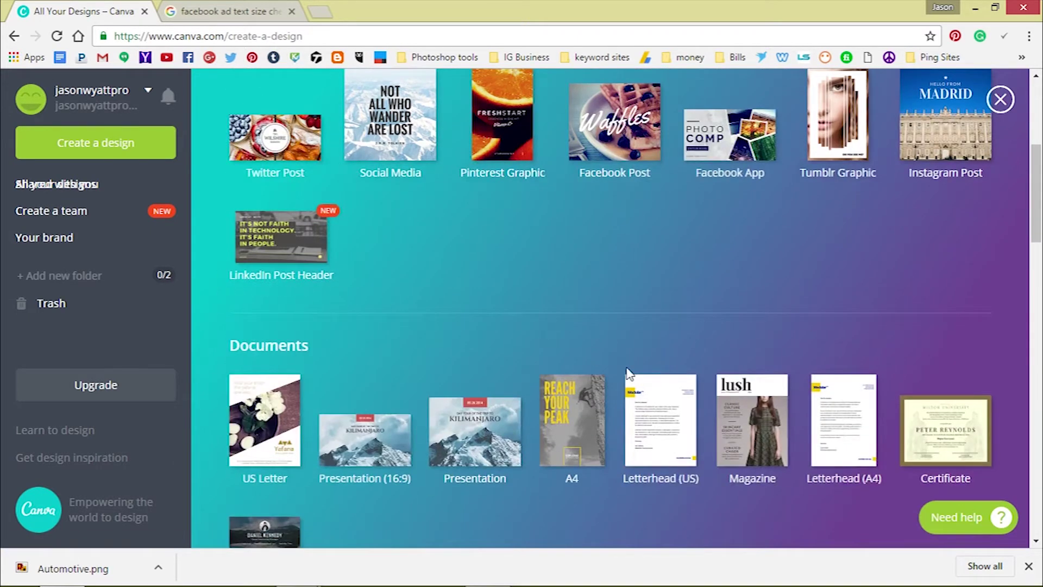
pyautogui.scroll(-2, 443, 372)
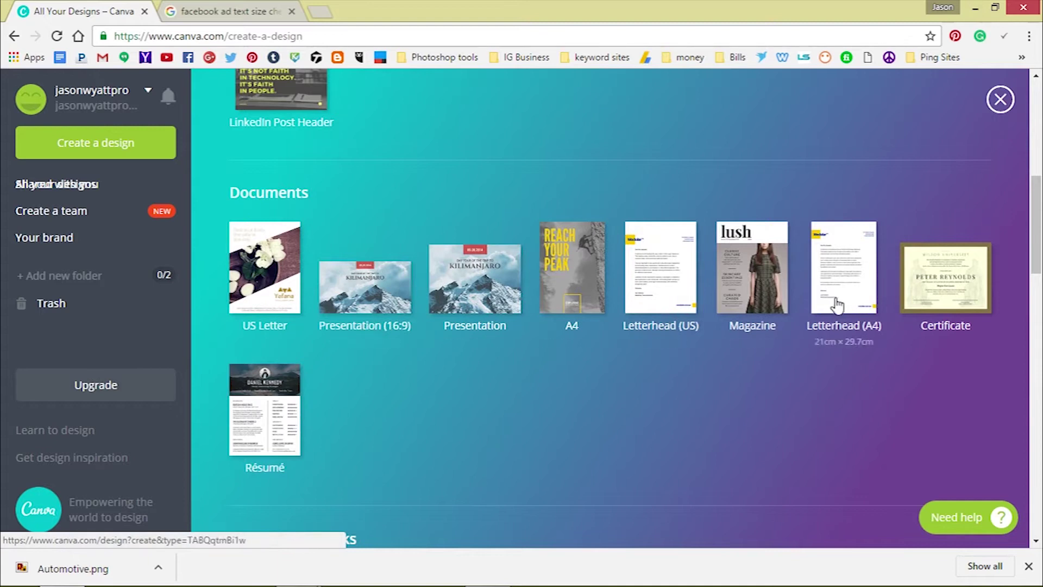
pyautogui.scroll(-2, 362, 316)
pyautogui.scroll(-3, 626, 260)
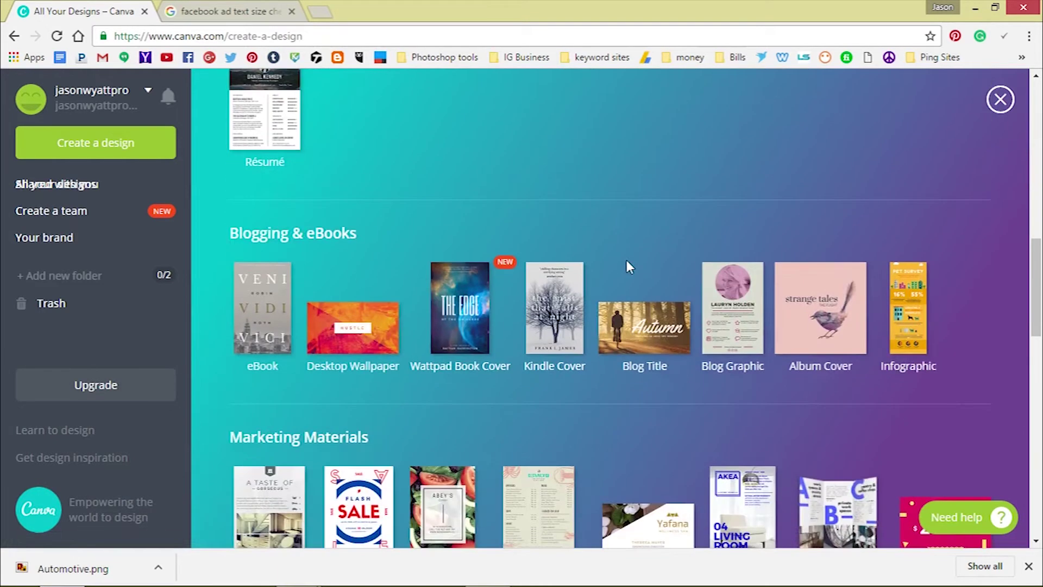
pyautogui.scroll(-1, 808, 299)
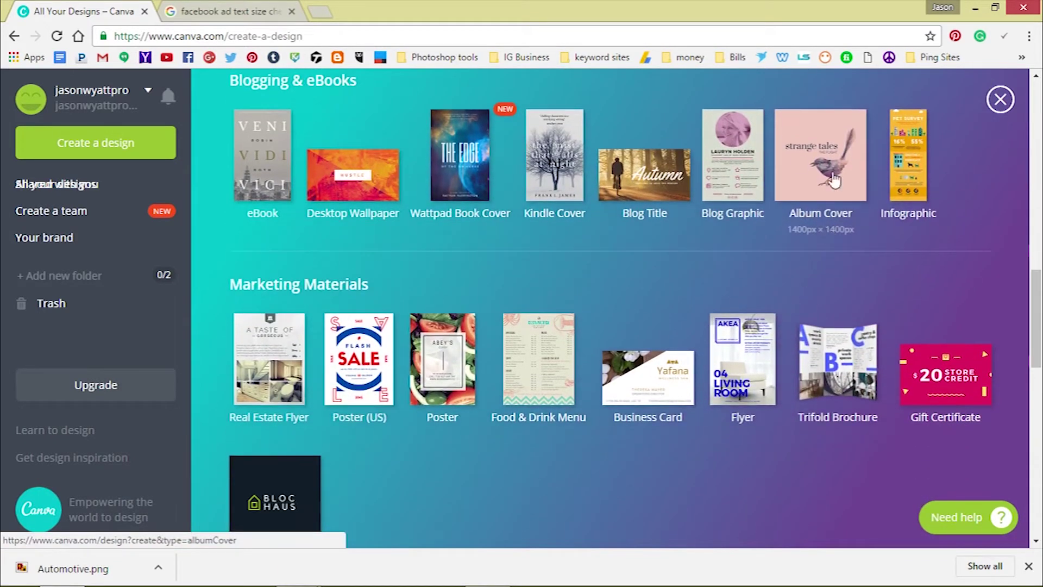
pyautogui.scroll(-2, 310, 340)
pyautogui.scroll(-3, 440, 344)
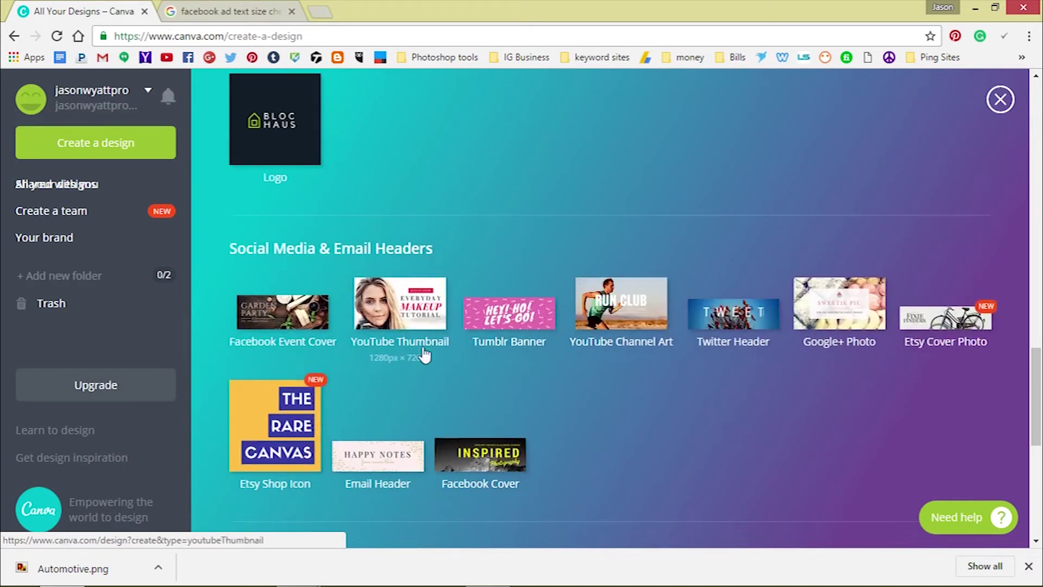
pyautogui.scroll(-5, 471, 287)
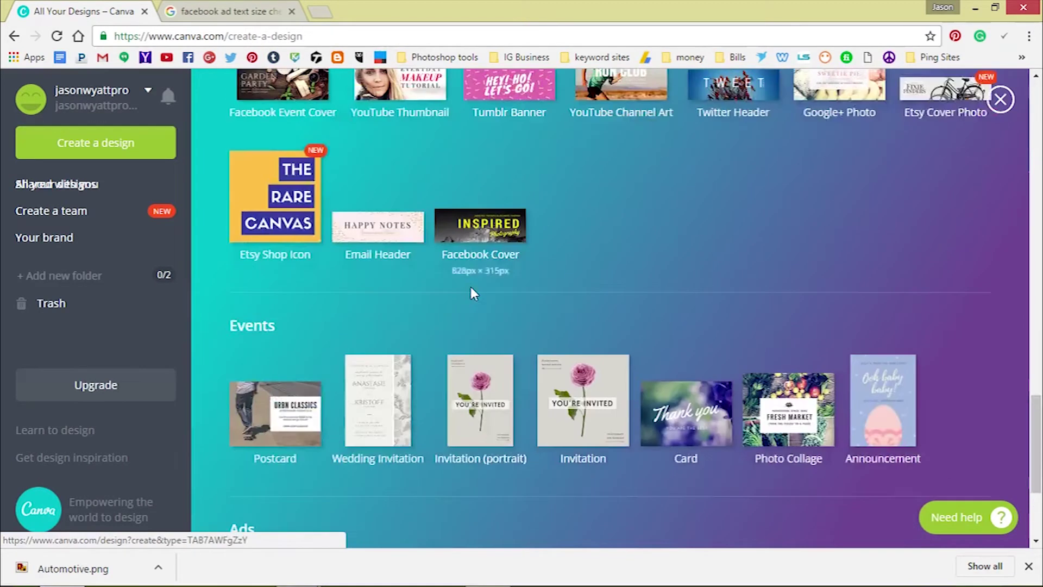
pyautogui.scroll(-1, 469, 298)
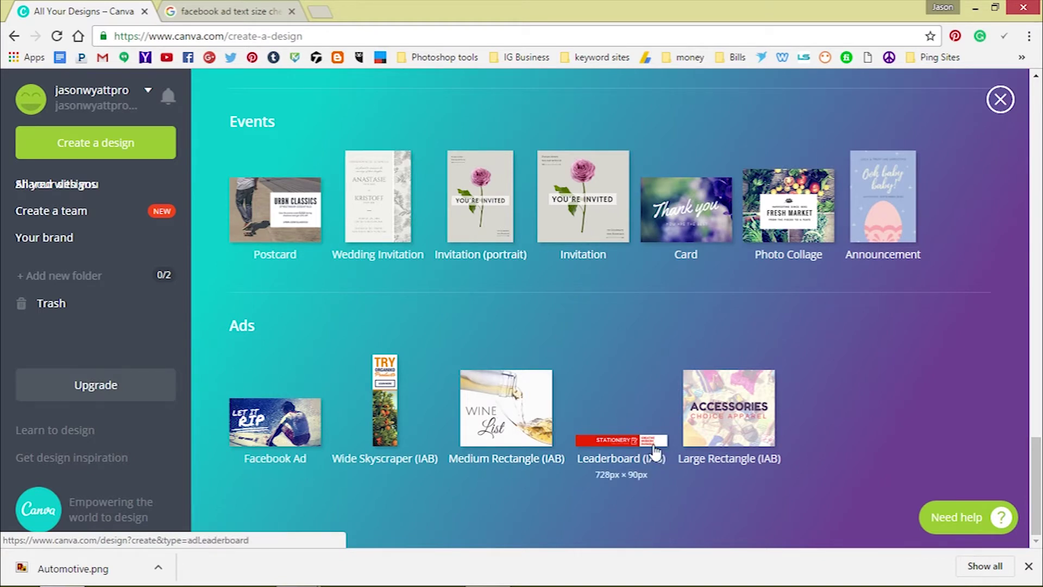
# Create a new Facebook Ad design and browse the Layouts panel's templates
pyautogui.click(261, 417)
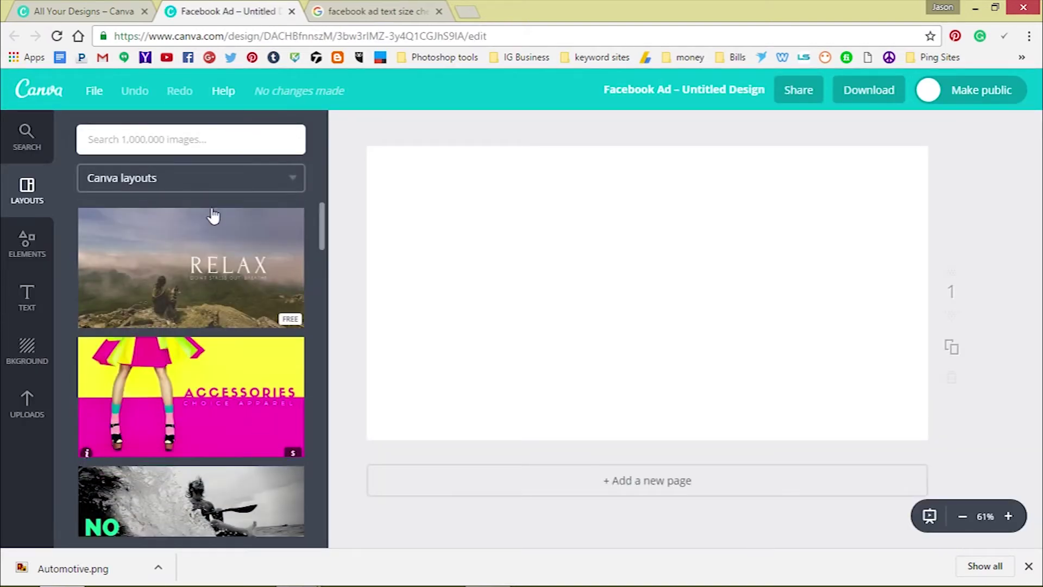
pyautogui.scroll(-5, 212, 239)
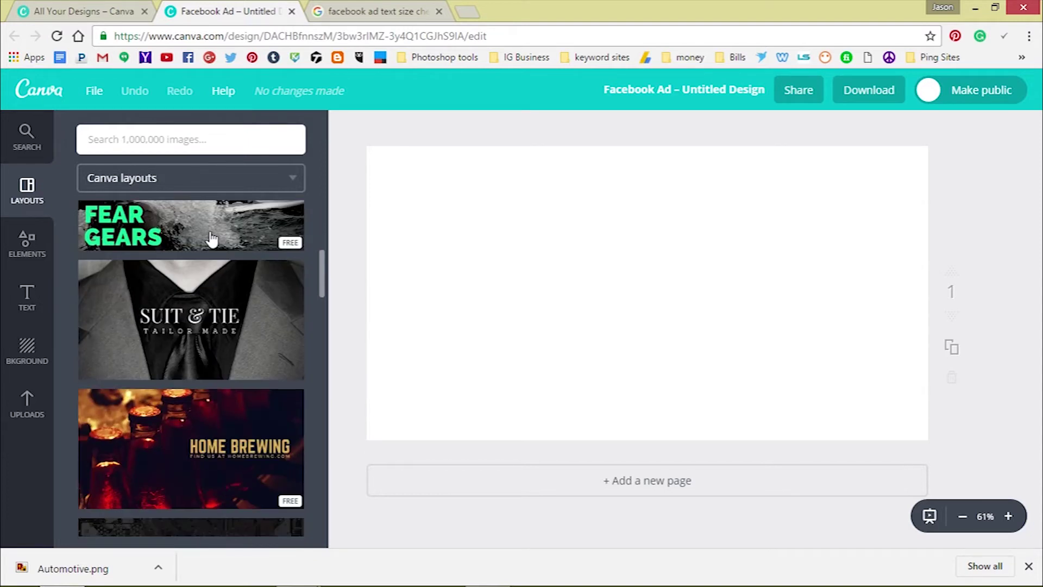
pyautogui.scroll(-12, 212, 239)
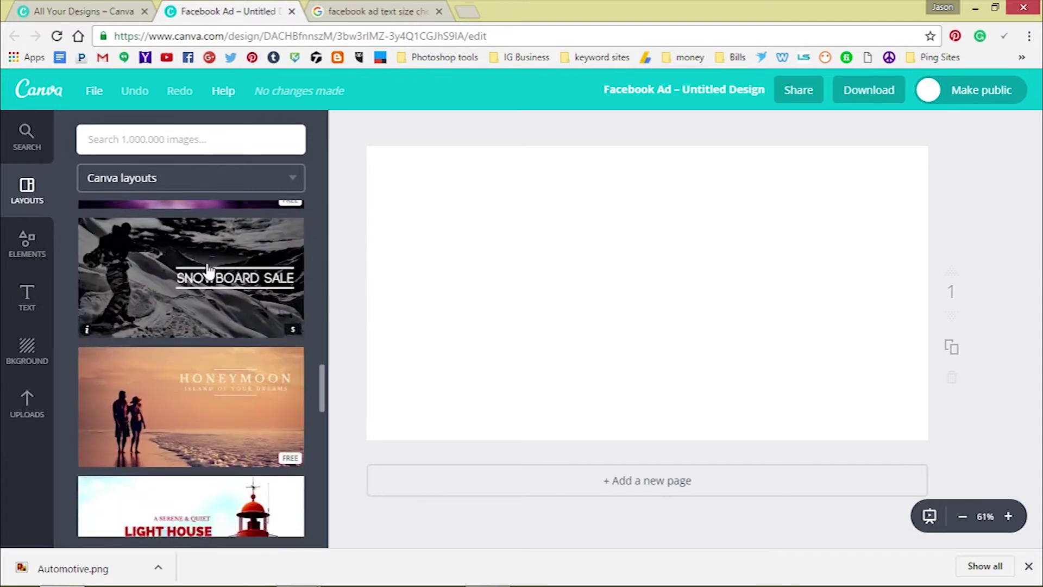
pyautogui.scroll(-12, 210, 270)
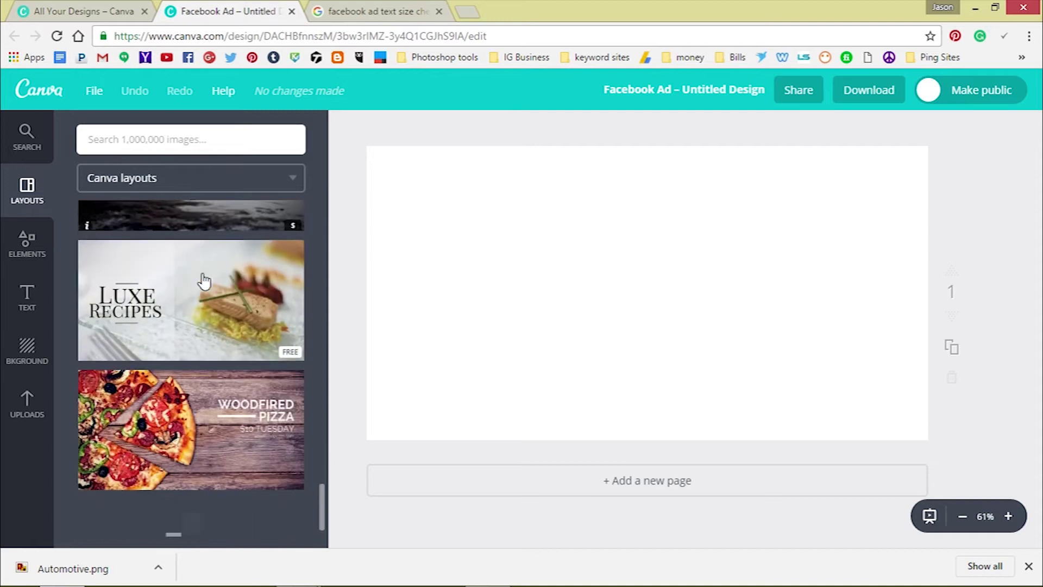
pyautogui.scroll(-8, 205, 281)
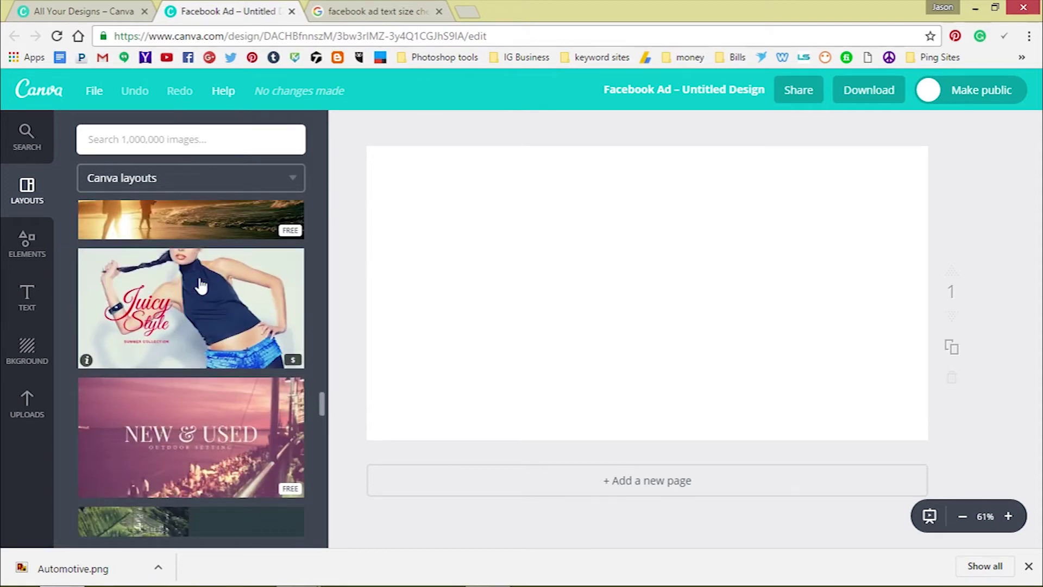
pyautogui.scroll(-3, 209, 312)
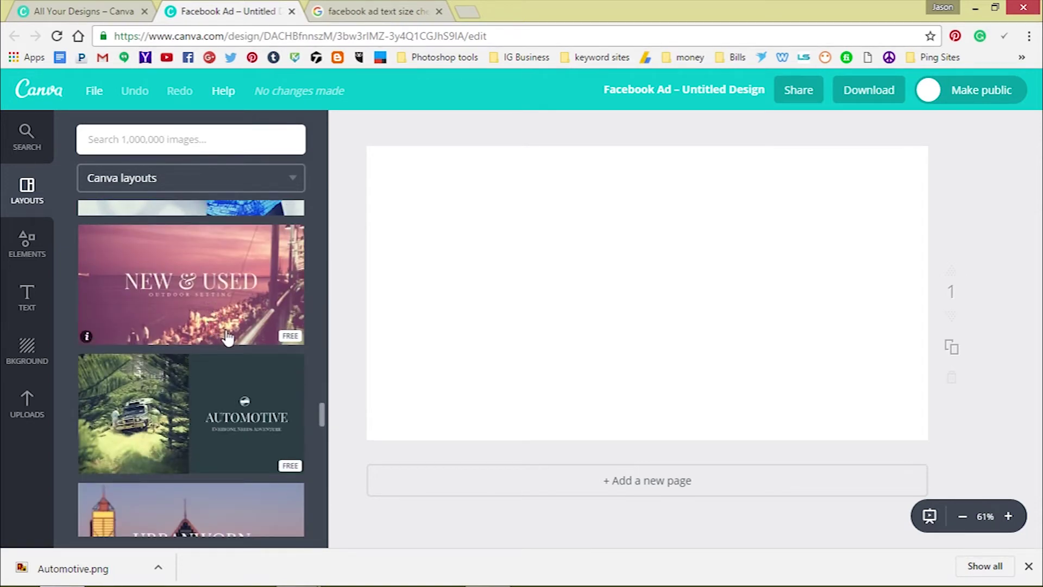
pyautogui.scroll(-1, 228, 337)
pyautogui.scroll(5, 220, 338)
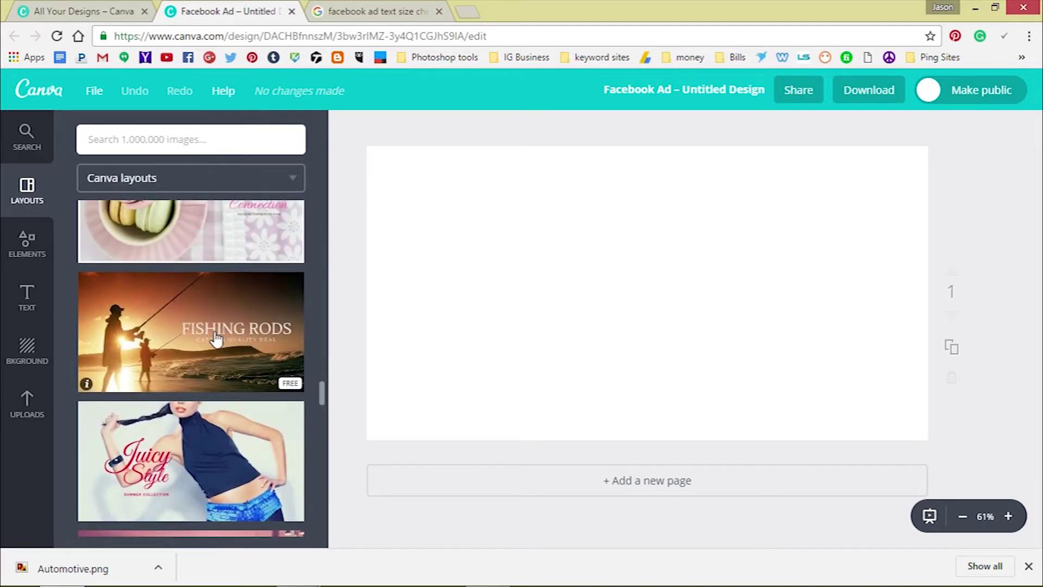
pyautogui.scroll(3, 217, 340)
pyautogui.scroll(4, 233, 371)
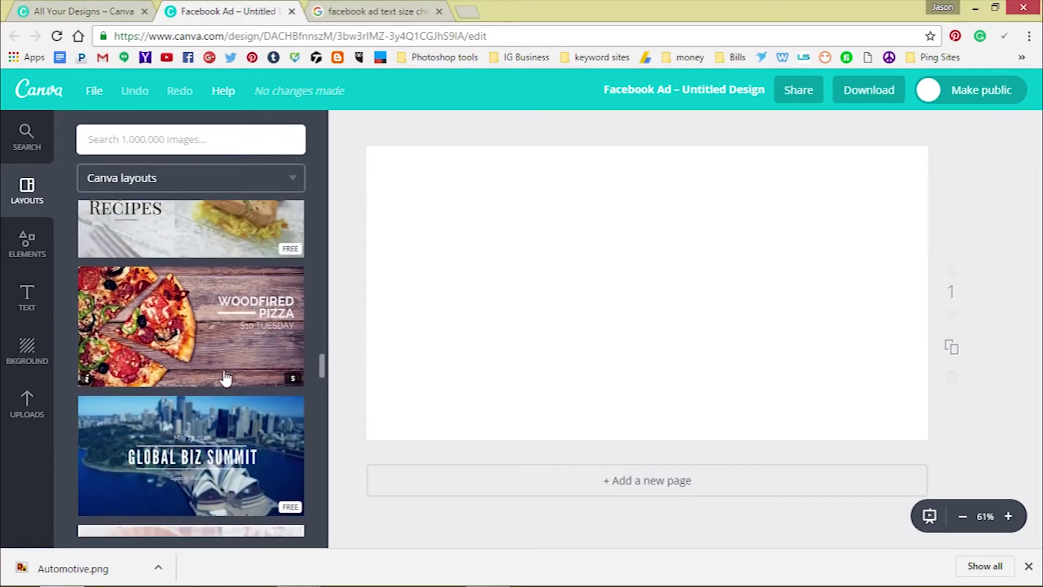
pyautogui.scroll(3, 226, 378)
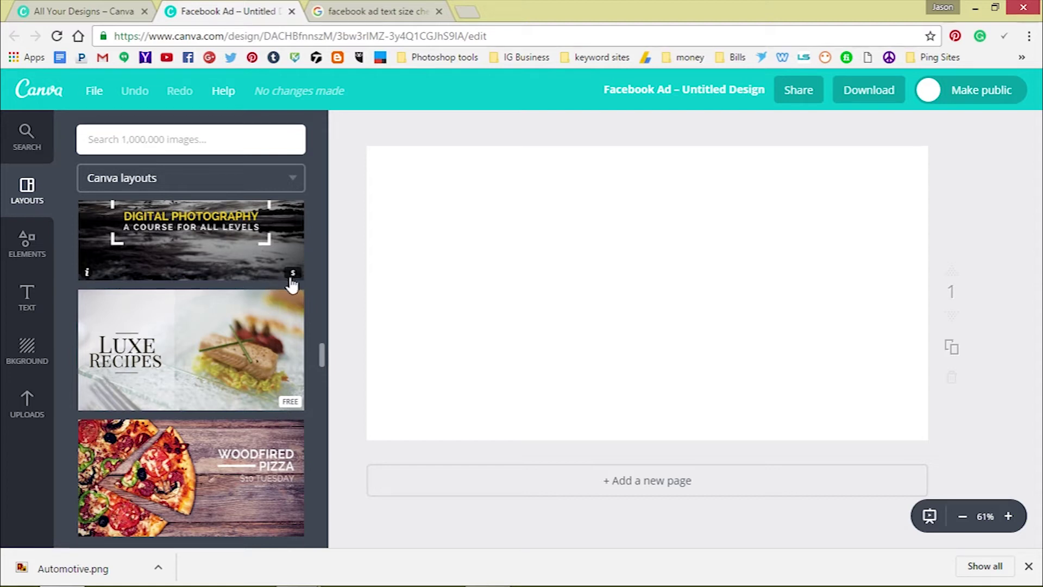
pyautogui.scroll(1, 256, 275)
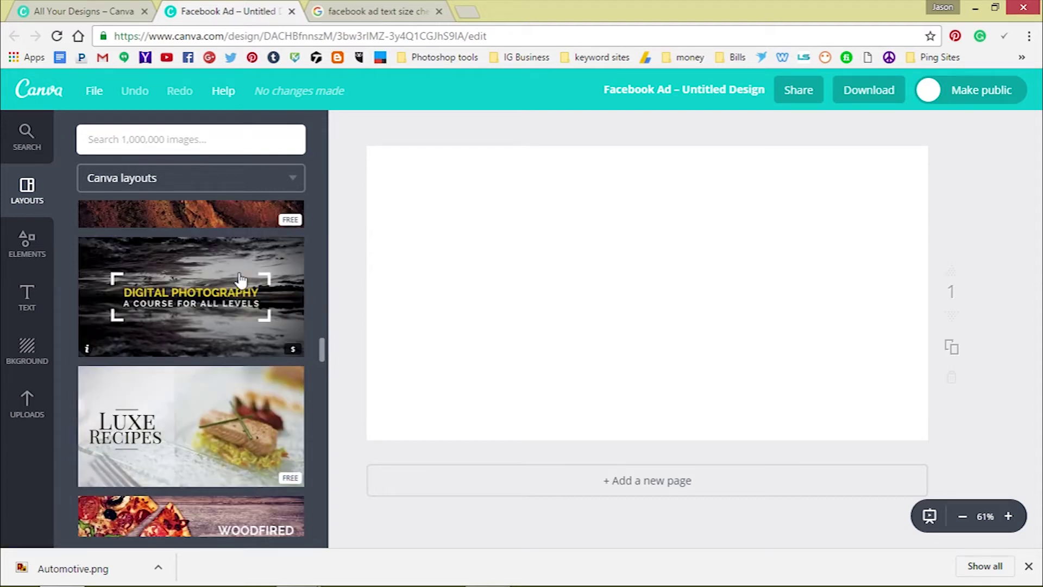
# Apply the Digital Photography layout, try a PNG download, and dismiss the premium-element prompt
pyautogui.click(250, 329)
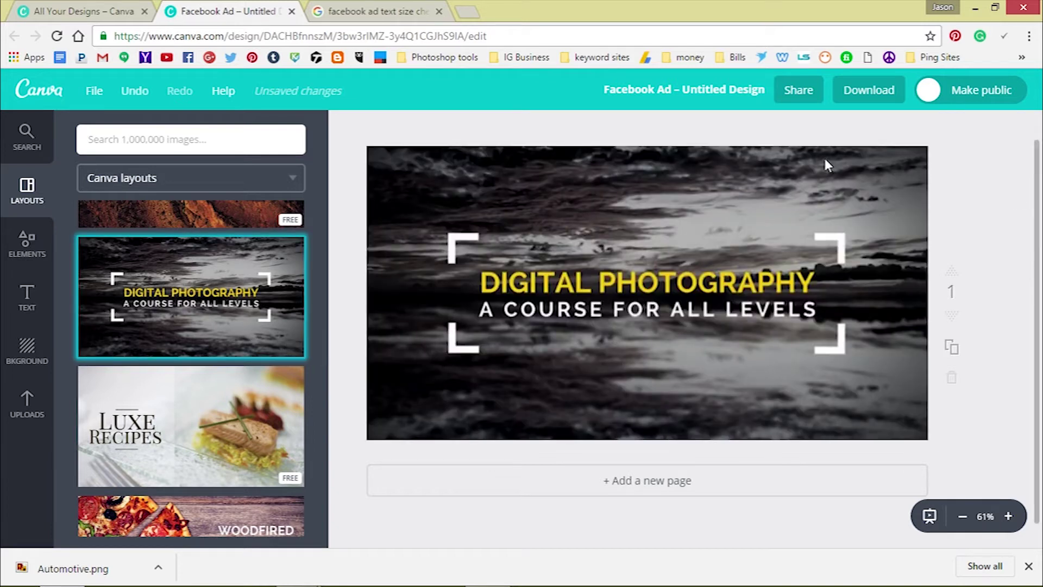
pyautogui.click(855, 90)
pyautogui.click(867, 263)
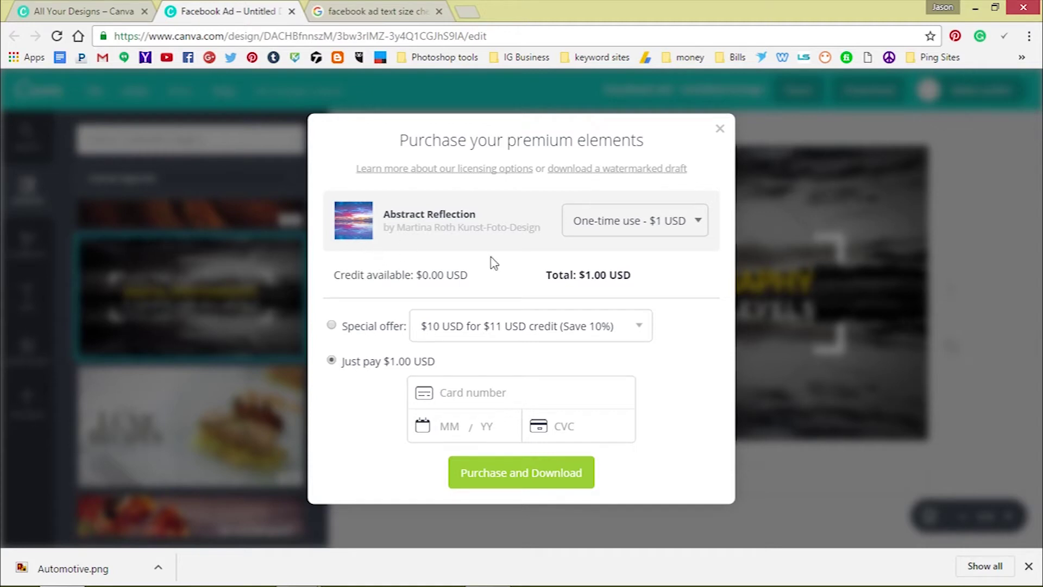
pyautogui.click(721, 131)
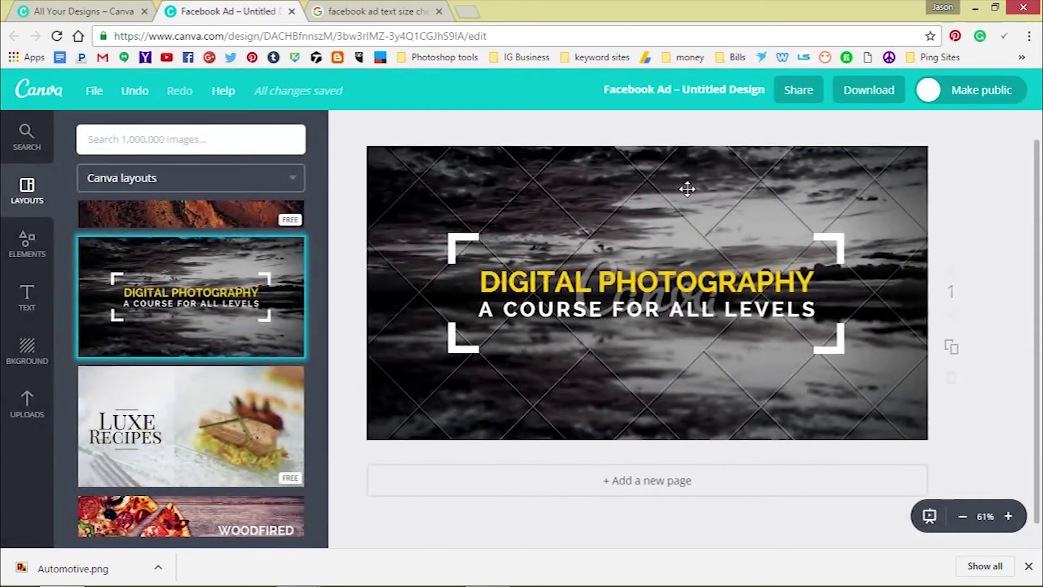
# Try the Luxe Recipes layout, then switch to the Automotive layout
pyautogui.scroll(-2, 199, 356)
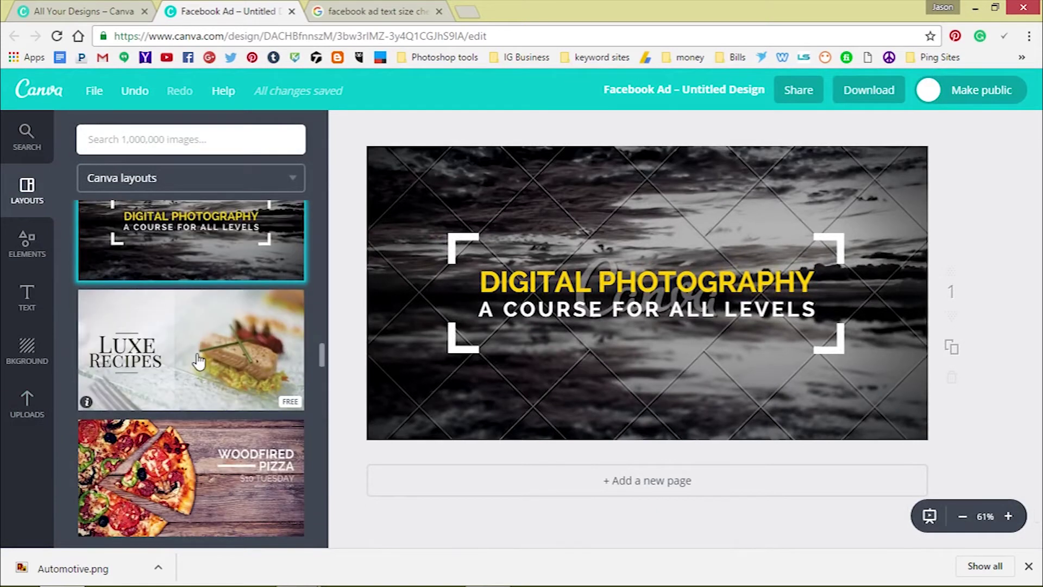
pyautogui.click(204, 359)
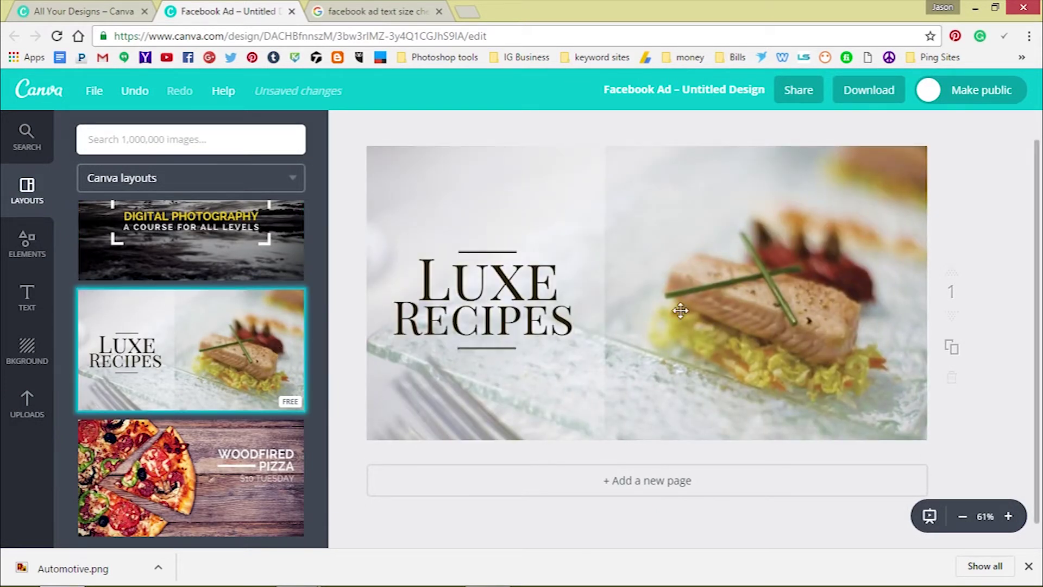
pyautogui.scroll(-10, 141, 373)
pyautogui.scroll(-5, 141, 373)
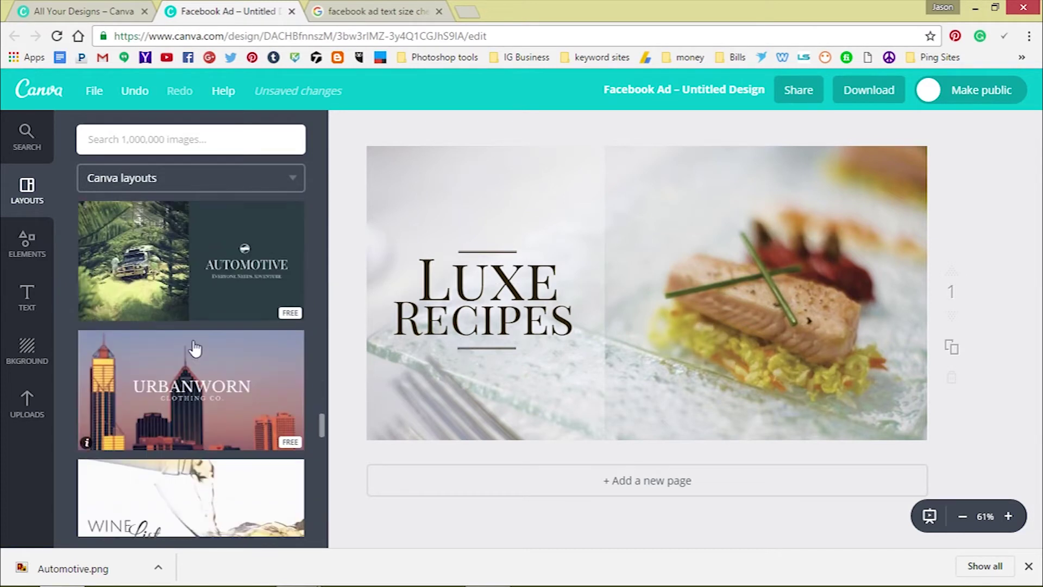
pyautogui.click(216, 275)
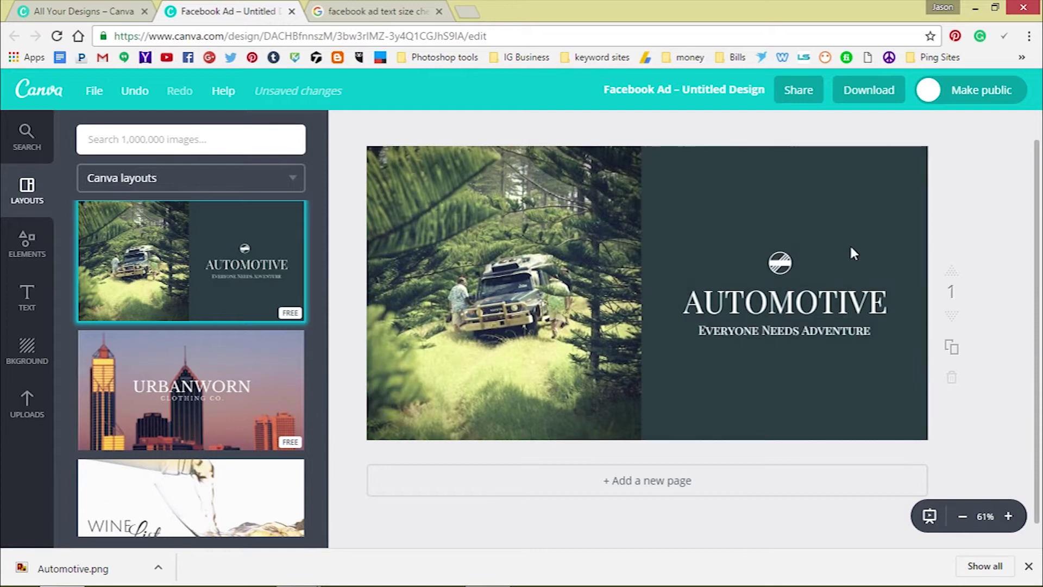
# Replace the AUTOMOTIVE heading with the owner's name, correcting a typo
pyautogui.doubleClick(786, 307)
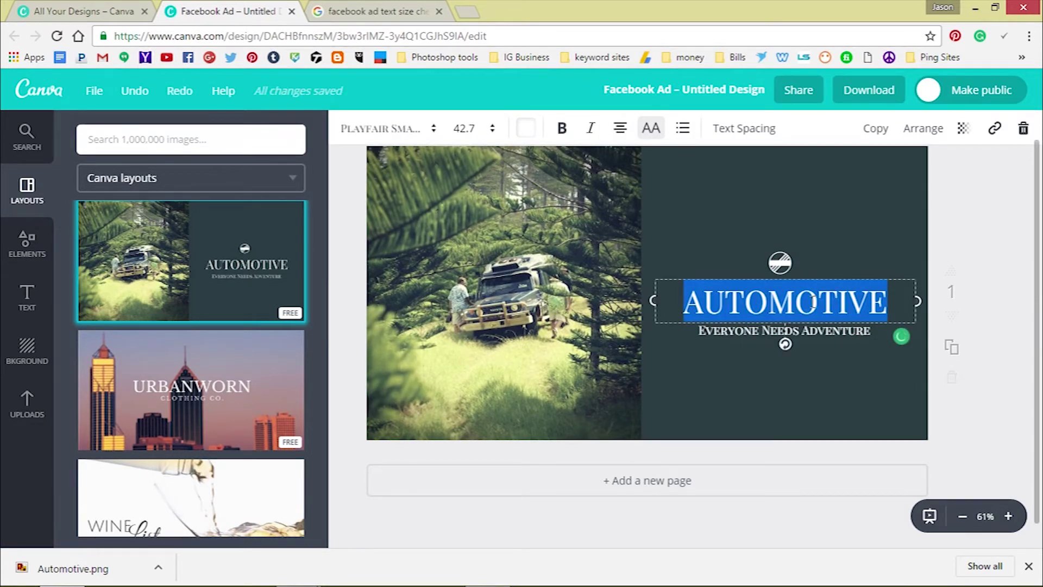
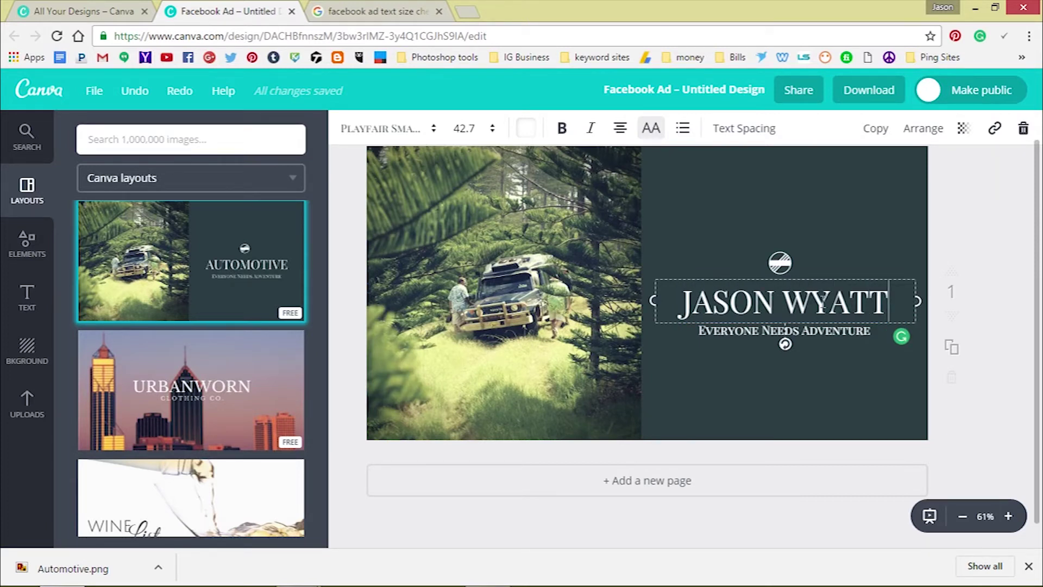
pyautogui.click(922, 252)
# Replace the subtitle line with the owner's website URL
pyautogui.click(776, 329)
pyautogui.tripleClick(777, 330)
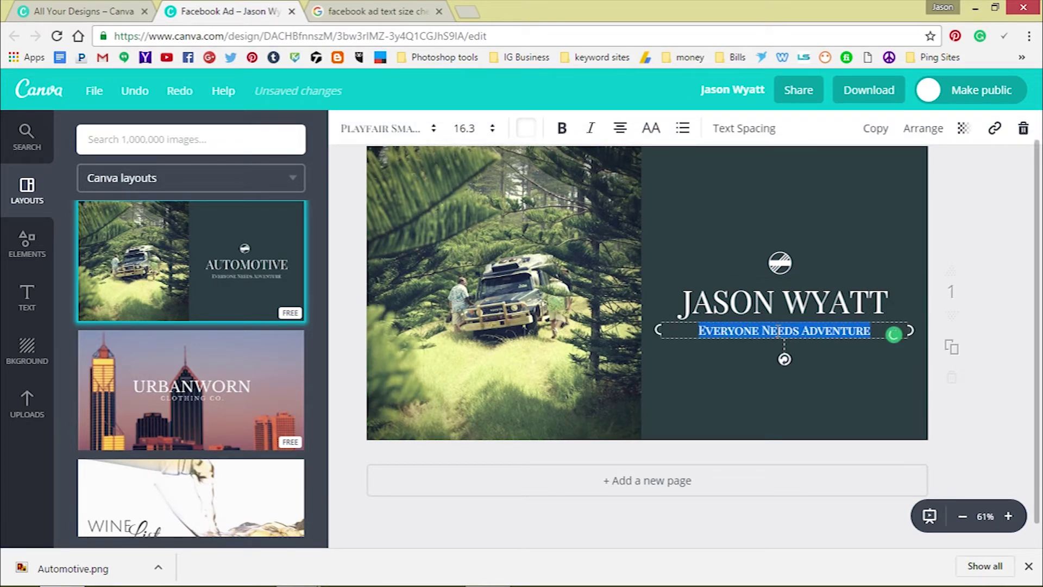
pyautogui.press('BackSpace')
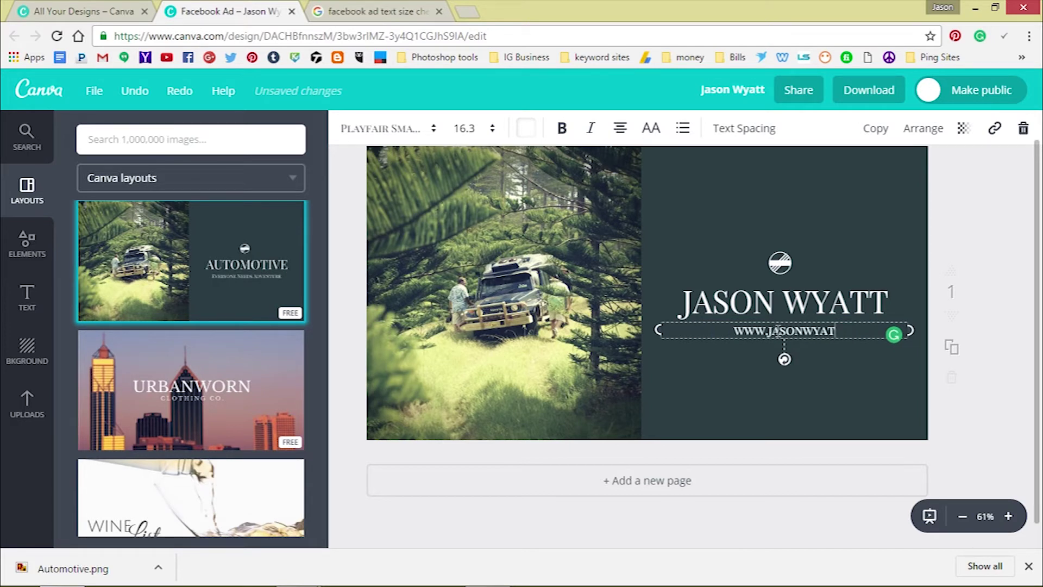
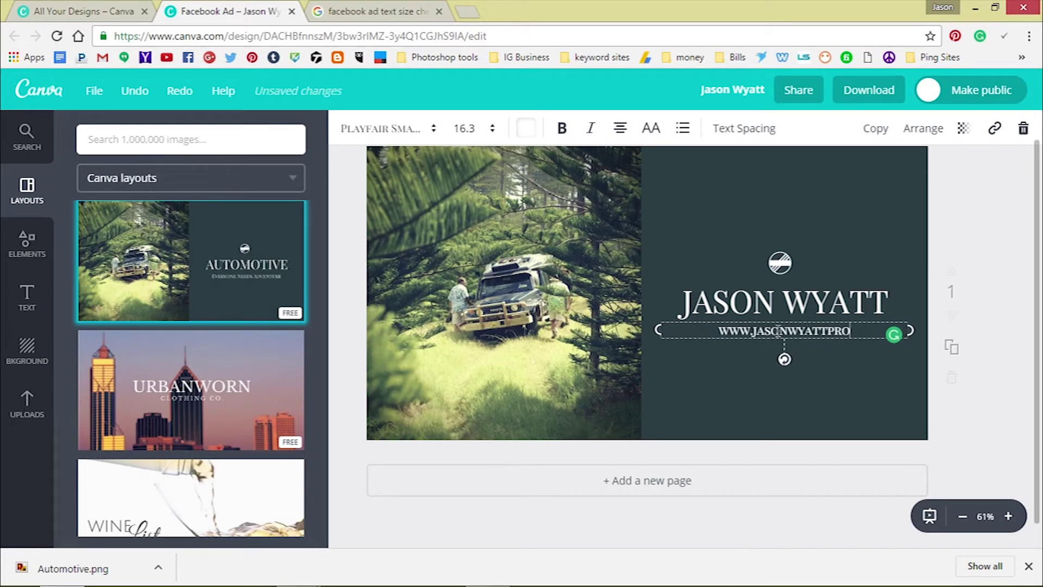
pyautogui.click(1024, 214)
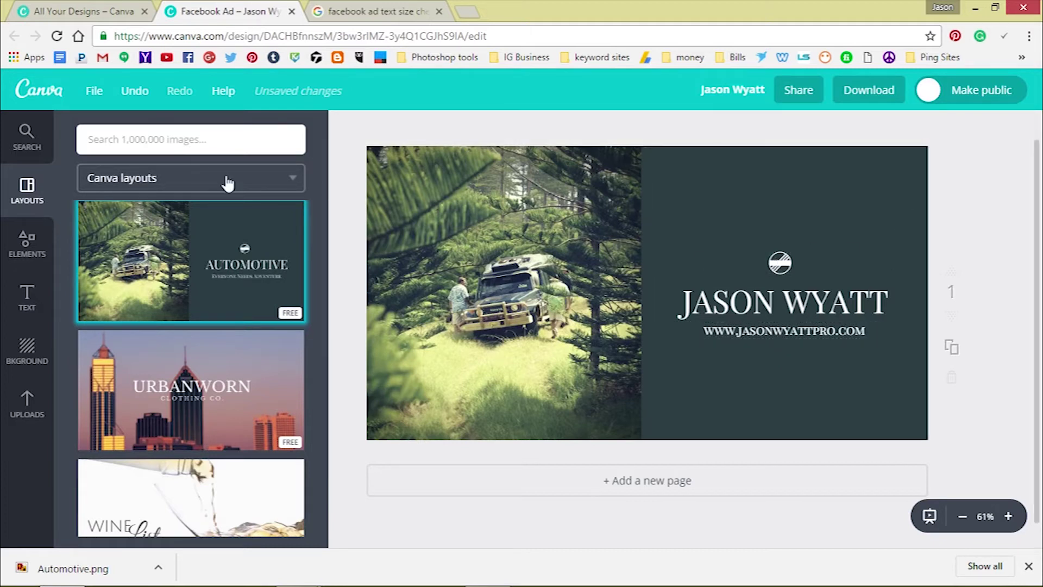
# Add the yellow person icon from Elements > Icons and shrink it to a small size
pyautogui.click(27, 241)
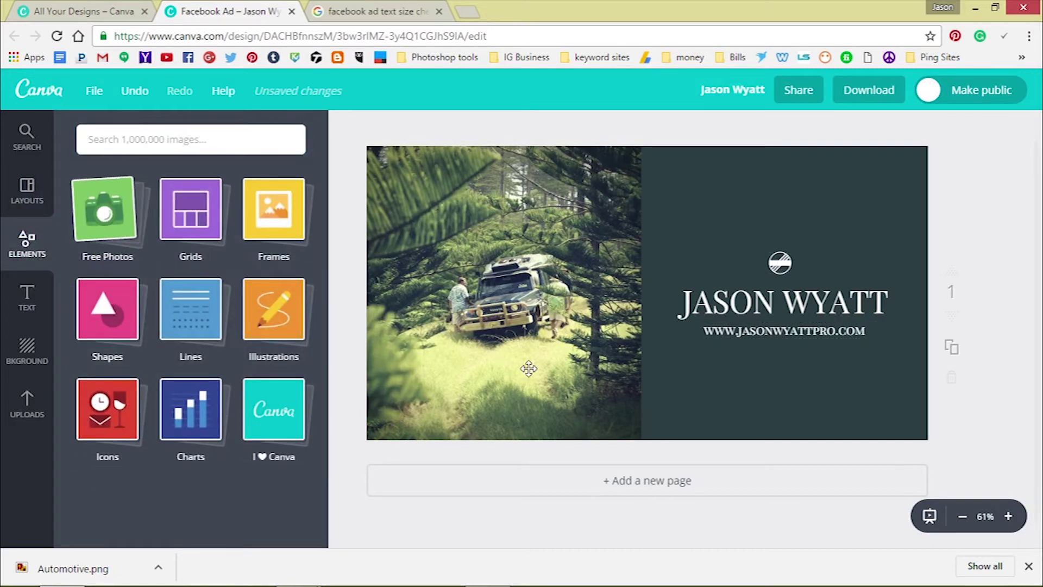
pyautogui.click(101, 413)
pyautogui.scroll(-5, 220, 381)
pyautogui.scroll(6, 220, 381)
pyautogui.click(192, 315)
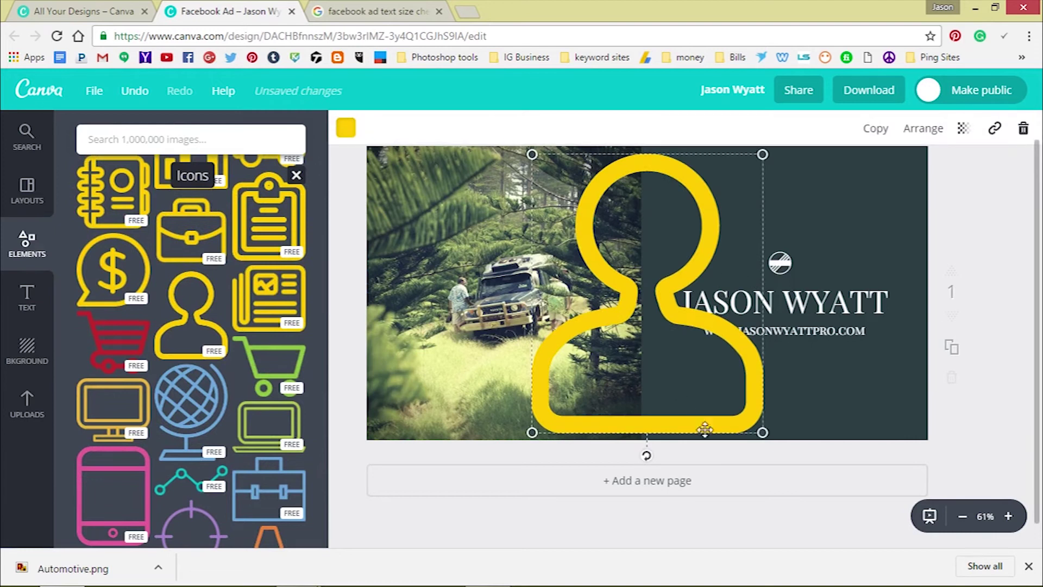
pyautogui.moveTo(762, 432); pyautogui.dragTo(797, 216)
# Delete the round logo, place the person icon above the name, and select the name for recolouring
pyautogui.click(780, 262)
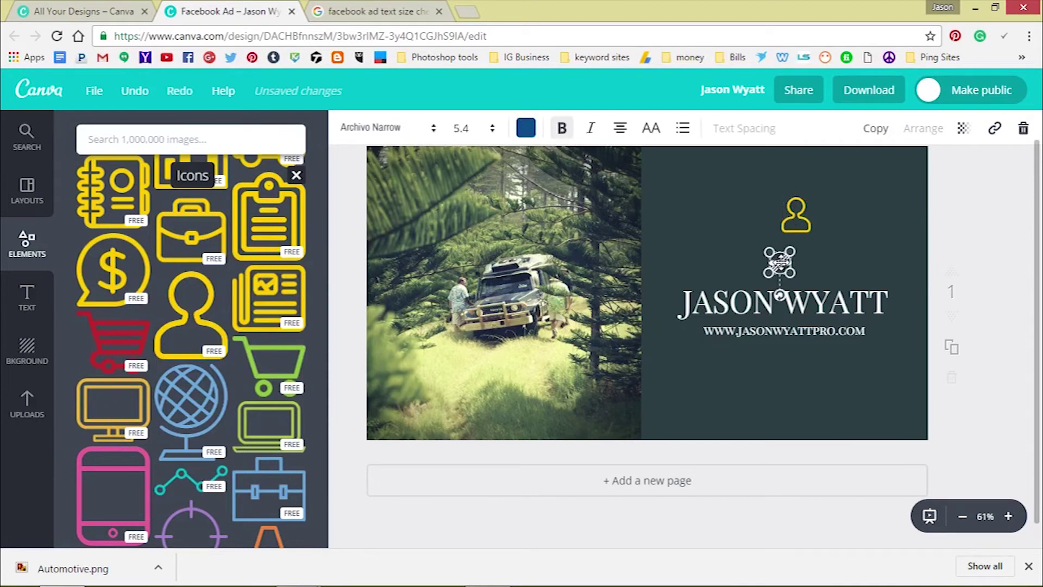
pyautogui.click(1022, 130)
pyautogui.moveTo(797, 217); pyautogui.dragTo(785, 266)
pyautogui.click(789, 296)
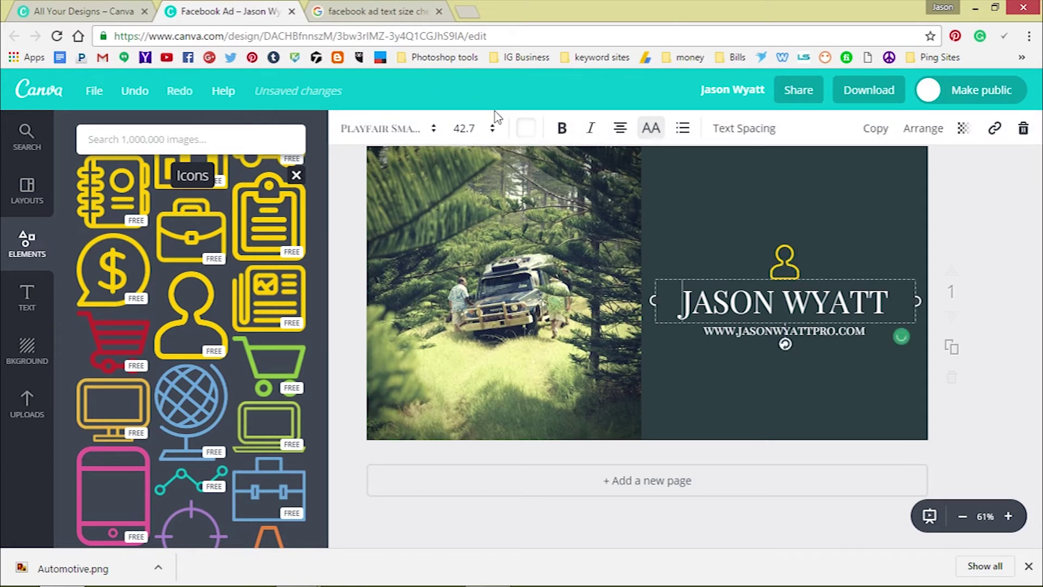
pyautogui.click(525, 128)
# Make the name heading yellow and nudge the name, icon and URL left into alignment
pyautogui.click(600, 206)
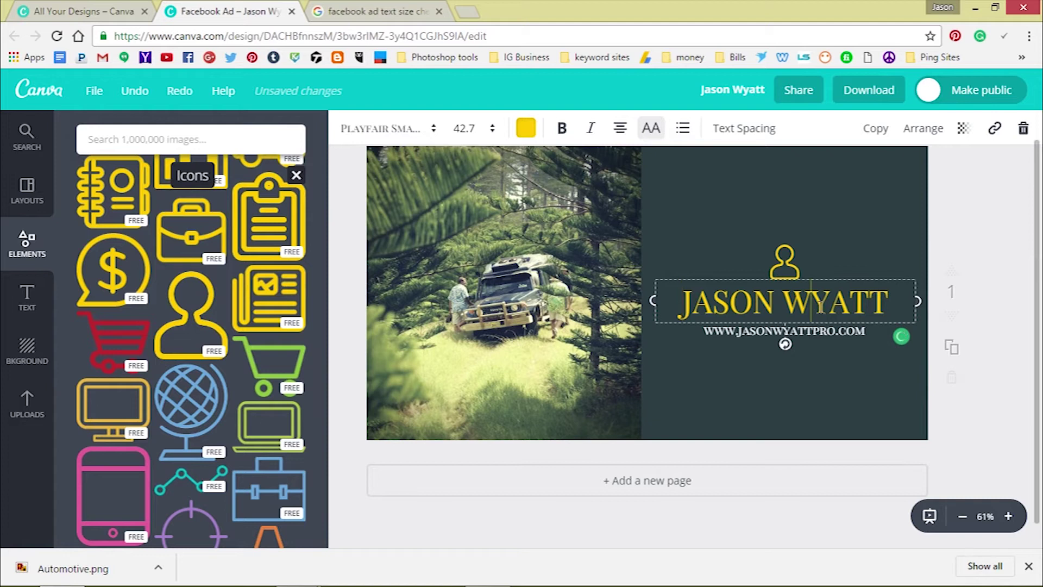
pyautogui.moveTo(838, 280); pyautogui.dragTo(836, 281)
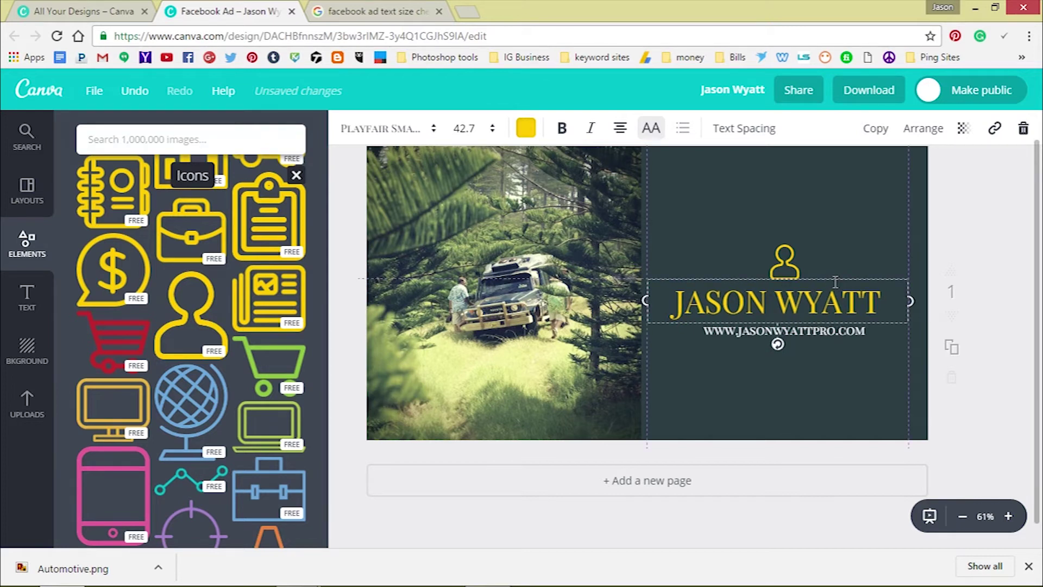
pyautogui.moveTo(785, 260); pyautogui.dragTo(779, 250)
pyautogui.moveTo(781, 326); pyautogui.dragTo(774, 323)
pyautogui.click(494, 276)
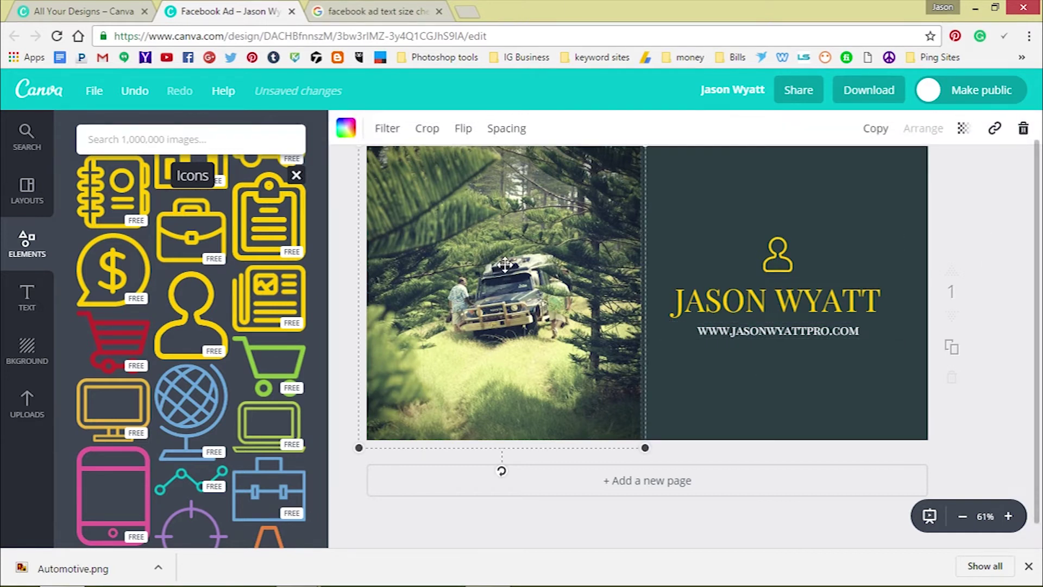
# Delete the forest photo but keep its frame, then fill the frame with the uploaded cash-stack photo
pyautogui.click(1030, 133)
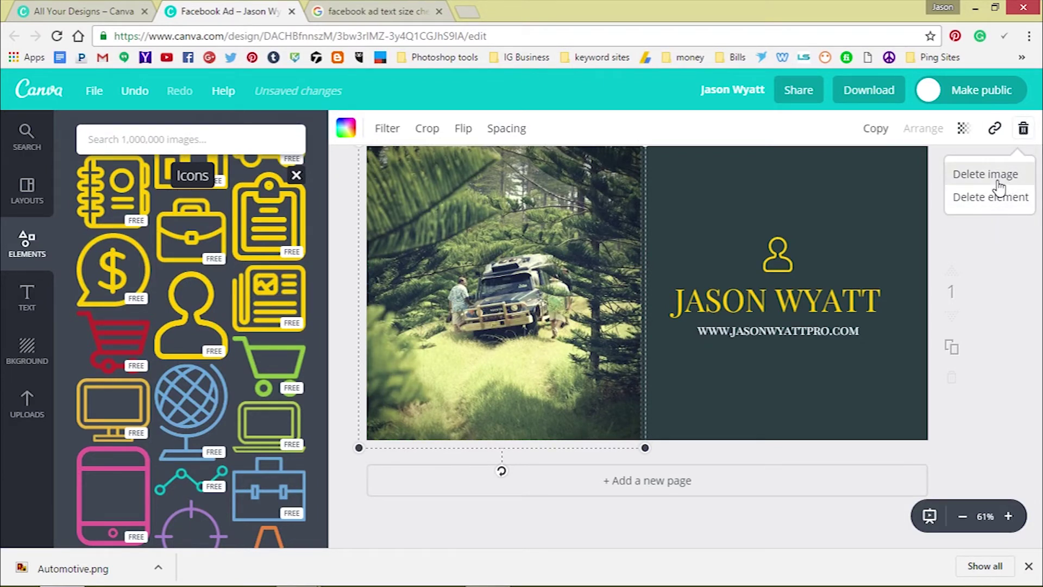
pyautogui.click(1000, 184)
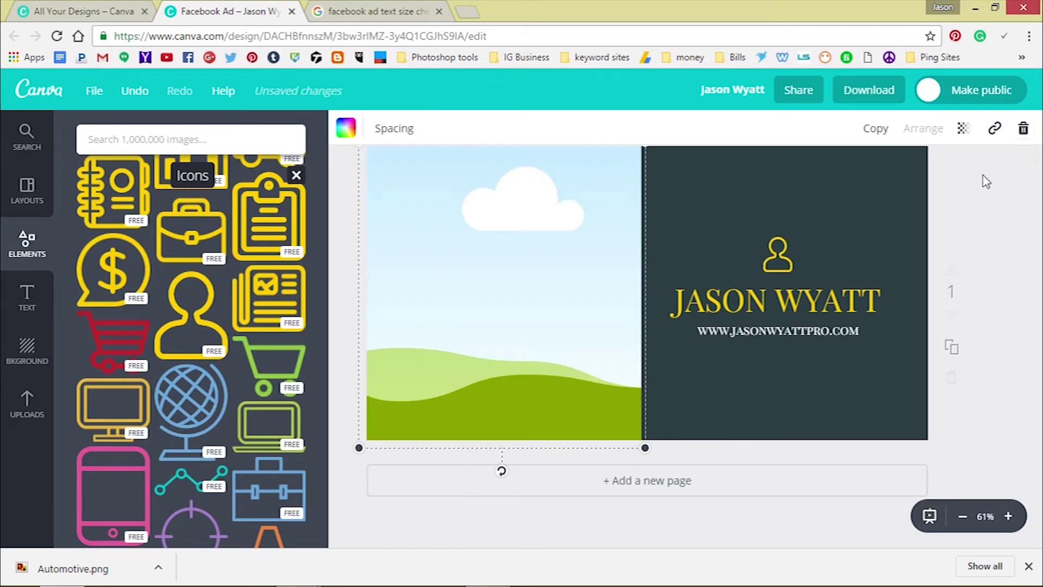
pyautogui.click(14, 407)
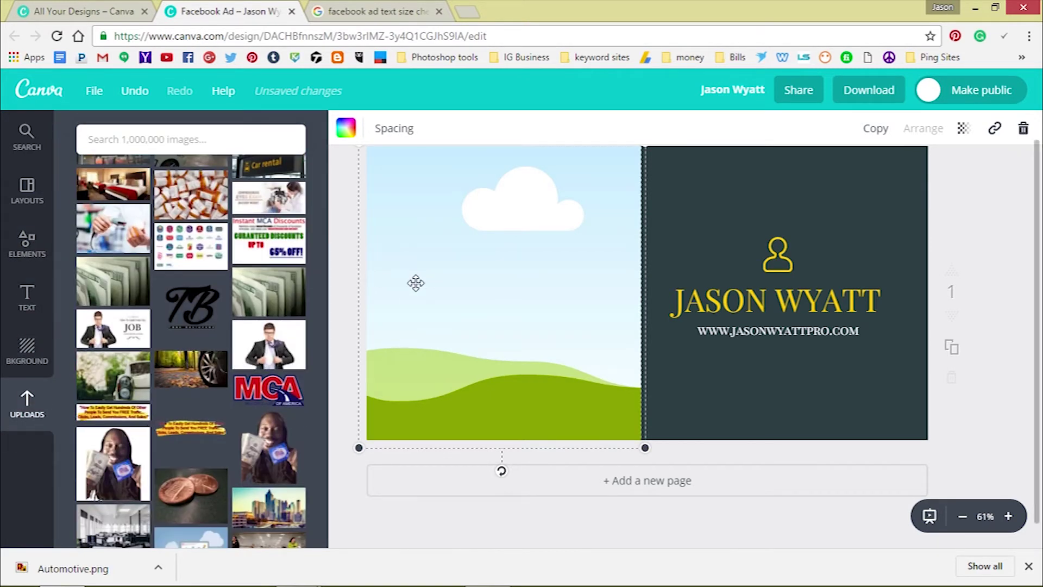
pyautogui.scroll(1, 345, 280)
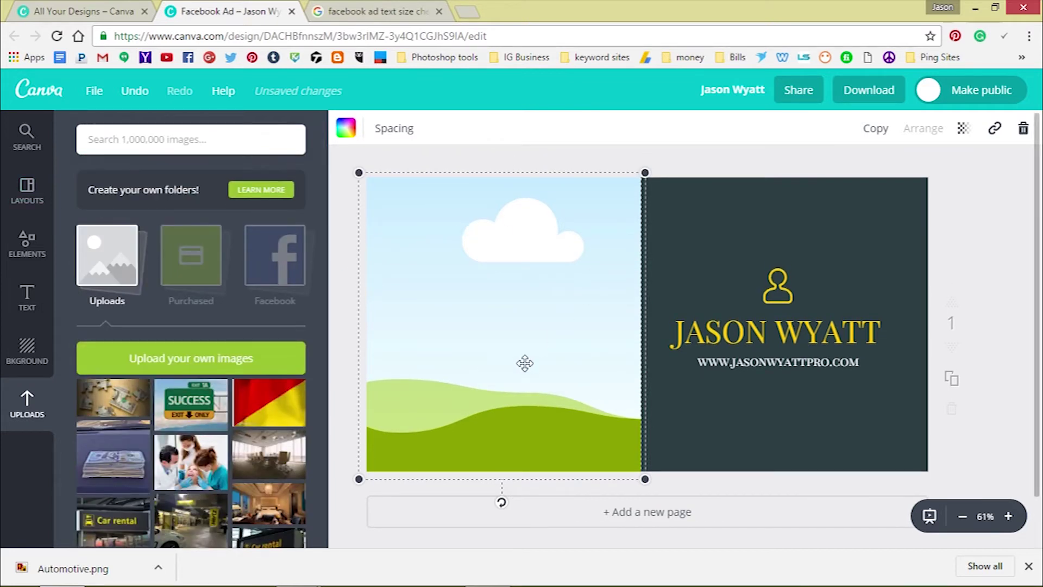
pyautogui.moveTo(513, 477); pyautogui.dragTo(431, 387)
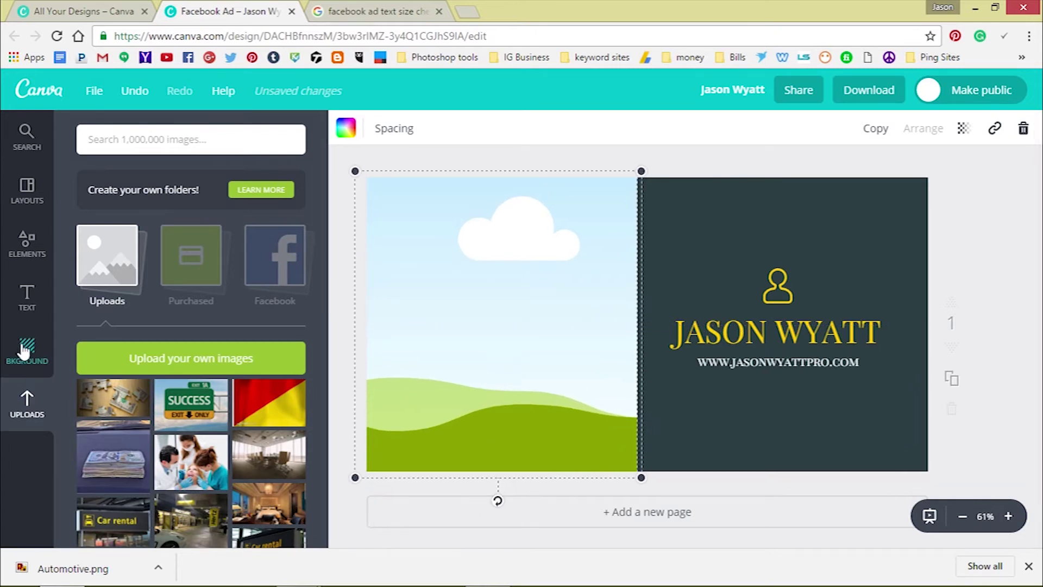
pyautogui.scroll(-2, 217, 419)
pyautogui.click(95, 388)
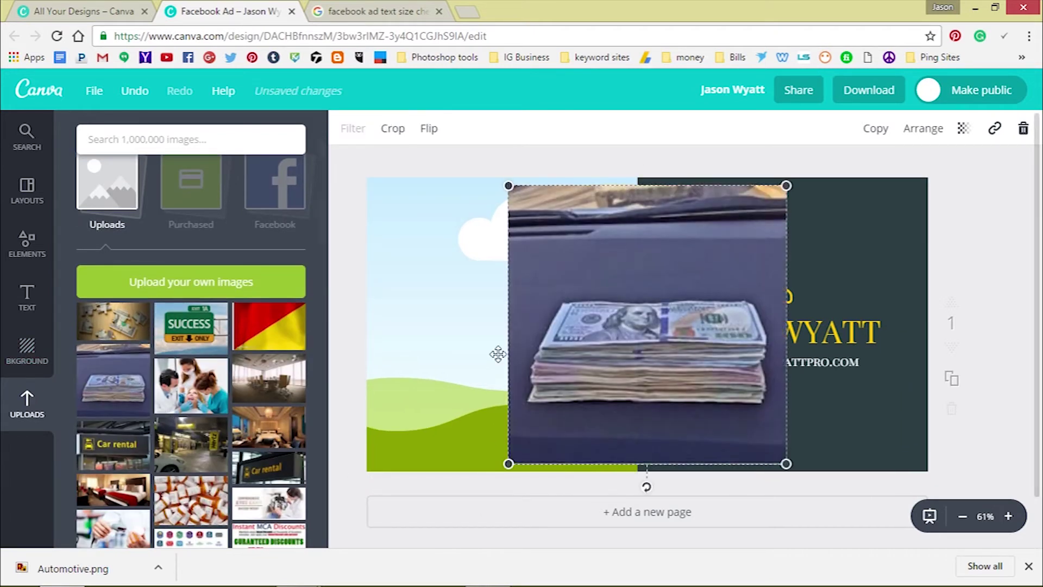
pyautogui.moveTo(526, 345); pyautogui.dragTo(636, 373)
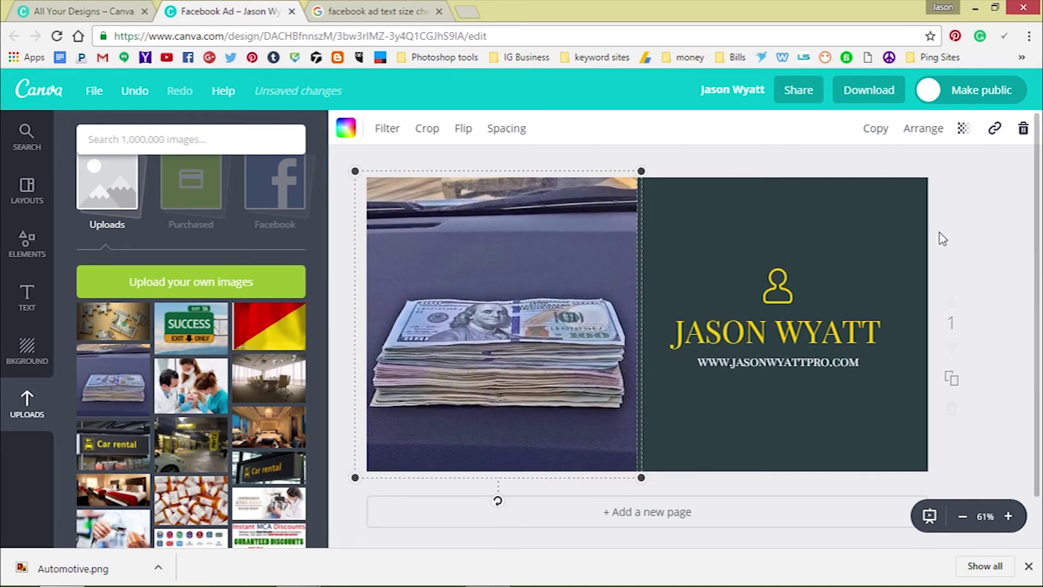
# Deselect the frame and open the download panel's file type list, showing PNG (Recommended)
pyautogui.click(992, 209)
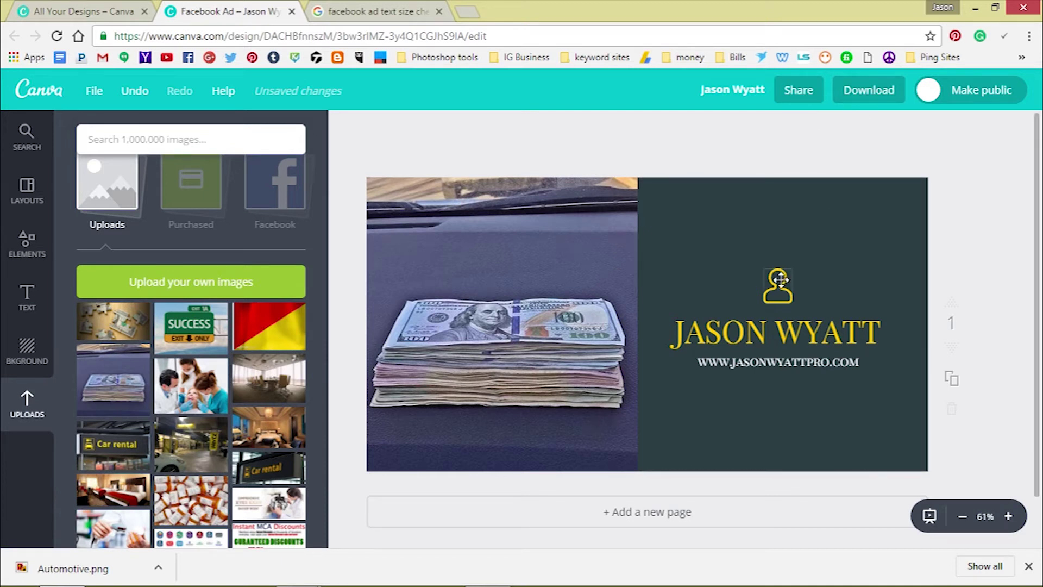
pyautogui.click(885, 93)
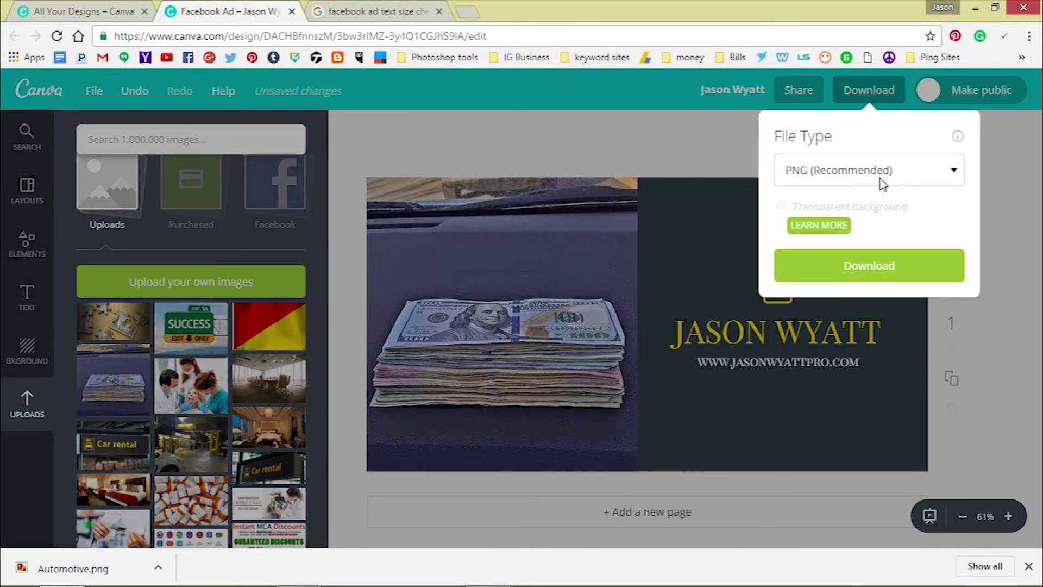
pyautogui.click(867, 176)
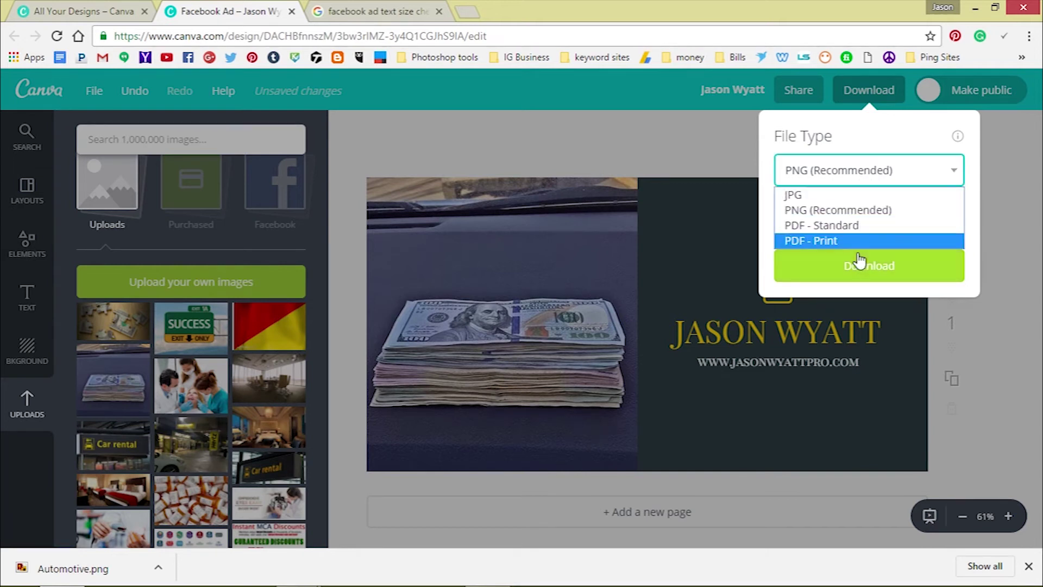
# Download the ad as PNG, view it in Windows Photo Viewer, then minimise the viewer
pyautogui.click(904, 278)
pyautogui.click(902, 276)
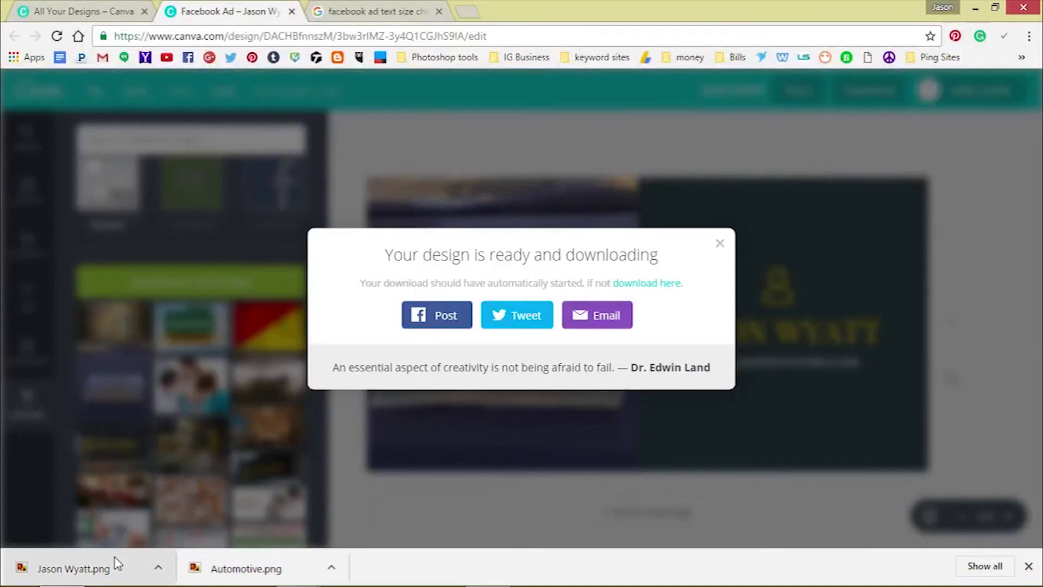
pyautogui.click(114, 560)
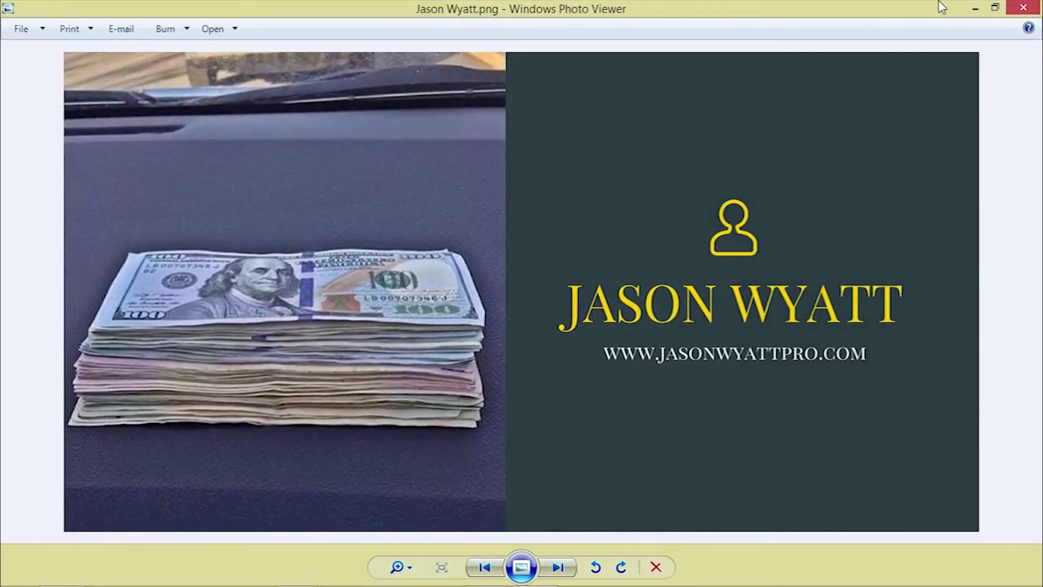
pyautogui.click(976, 9)
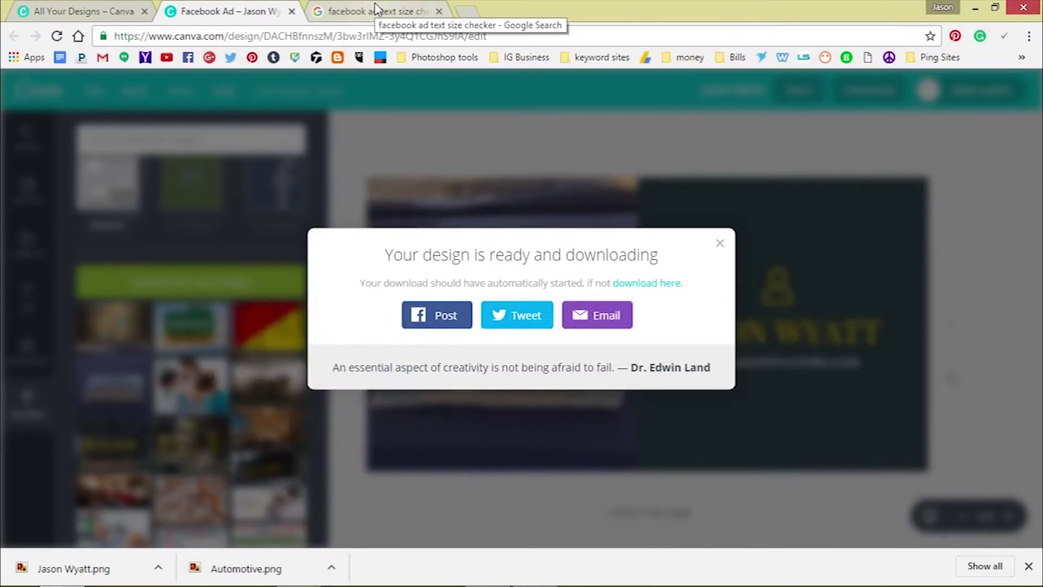
# Bring up the Google results for 'facebook ad text size checker'
pyautogui.click(377, 10)
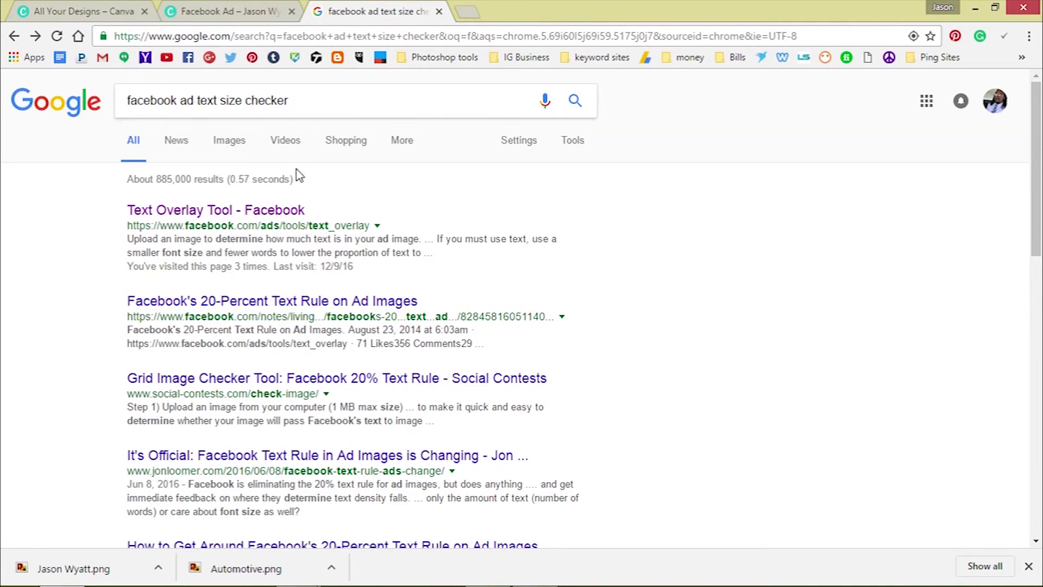
pyautogui.click(290, 214)
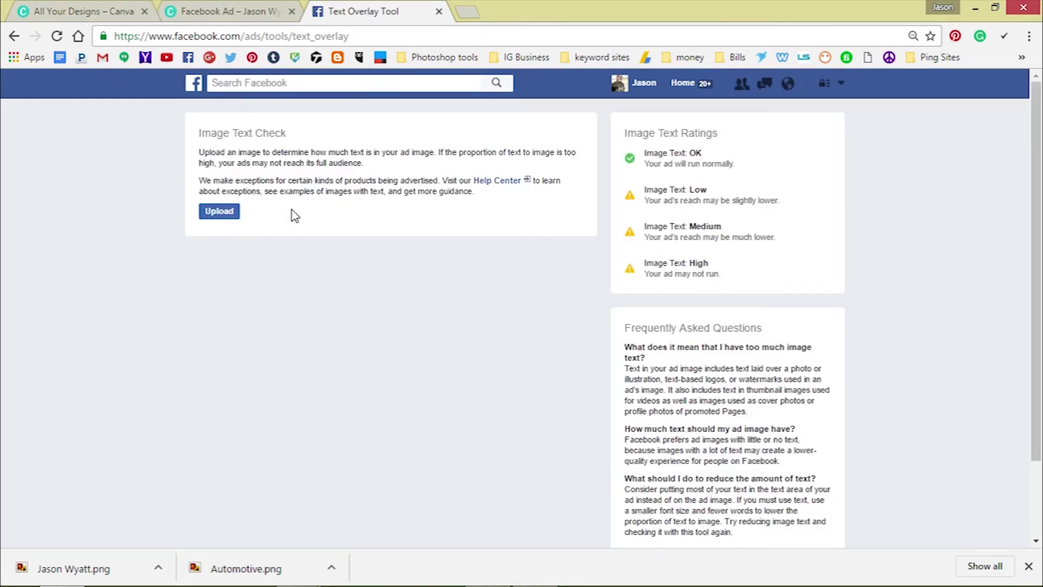
pyautogui.click(232, 215)
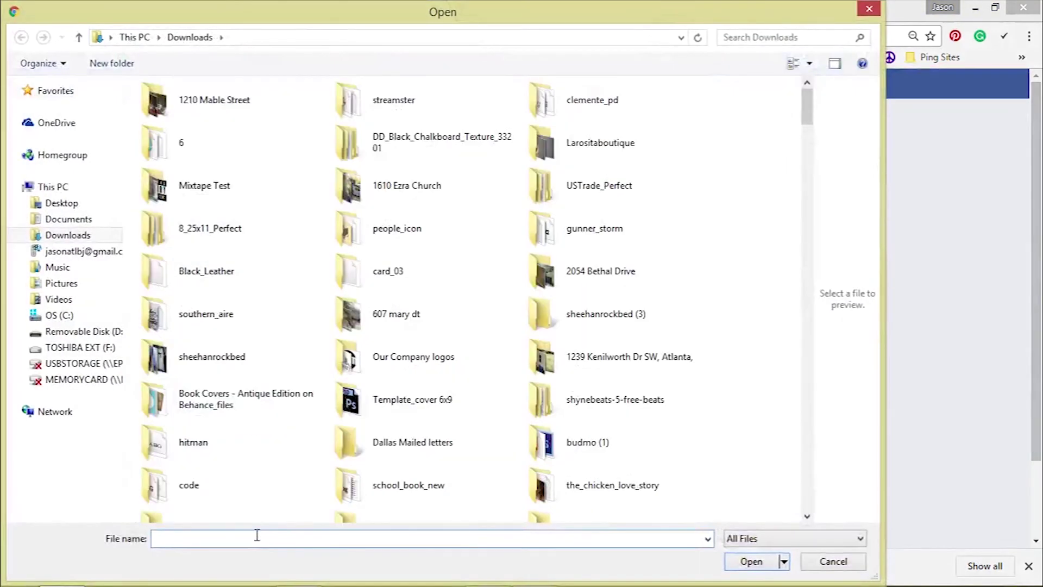
pyautogui.write('jas')
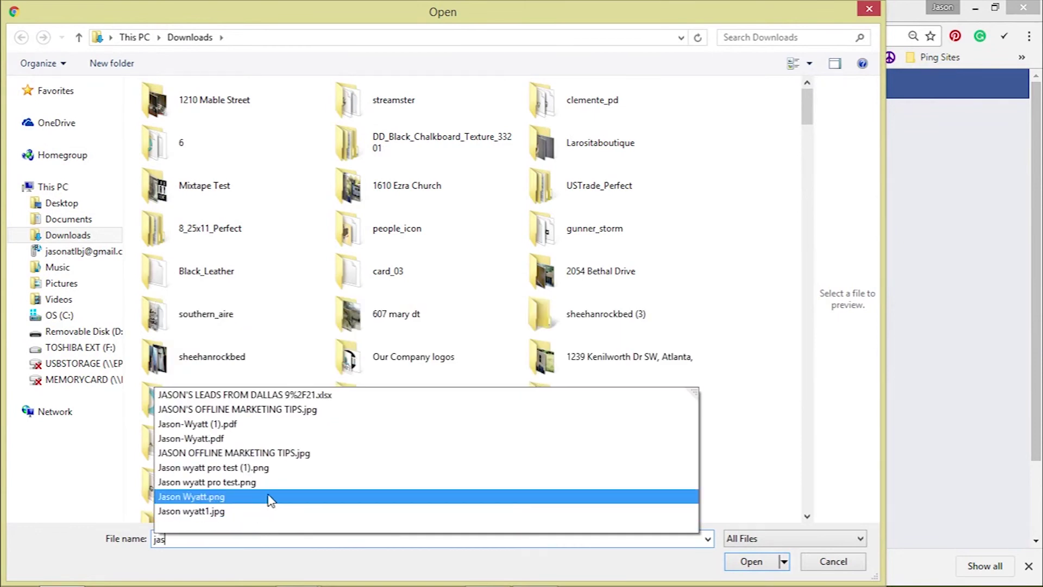
pyautogui.click(356, 495)
pyautogui.click(751, 562)
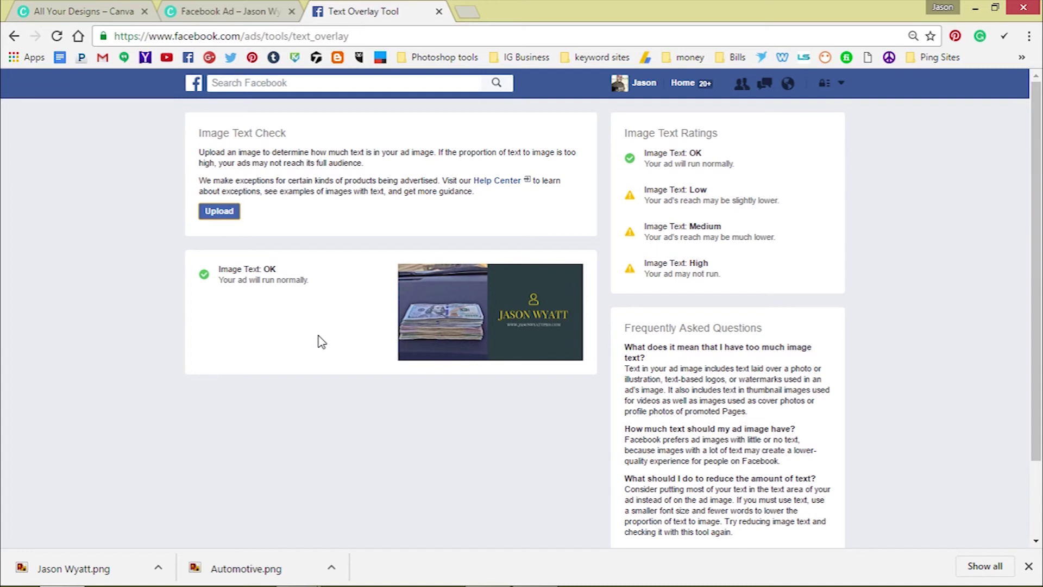
# Go back to the Canva Facebook Ad design and close the 'Your design is ready' message
pyautogui.click(210, 9)
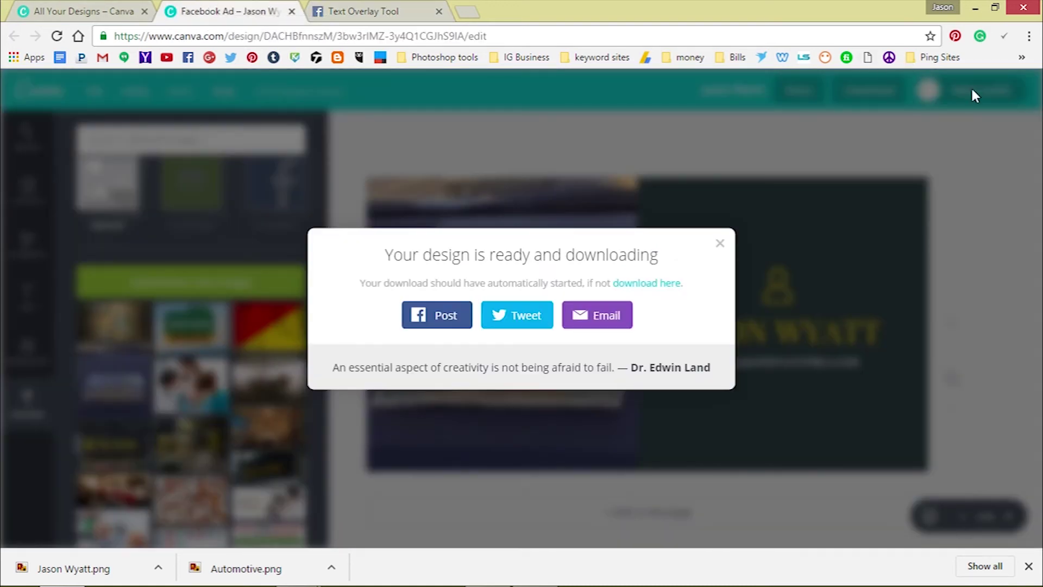
pyautogui.click(424, 13)
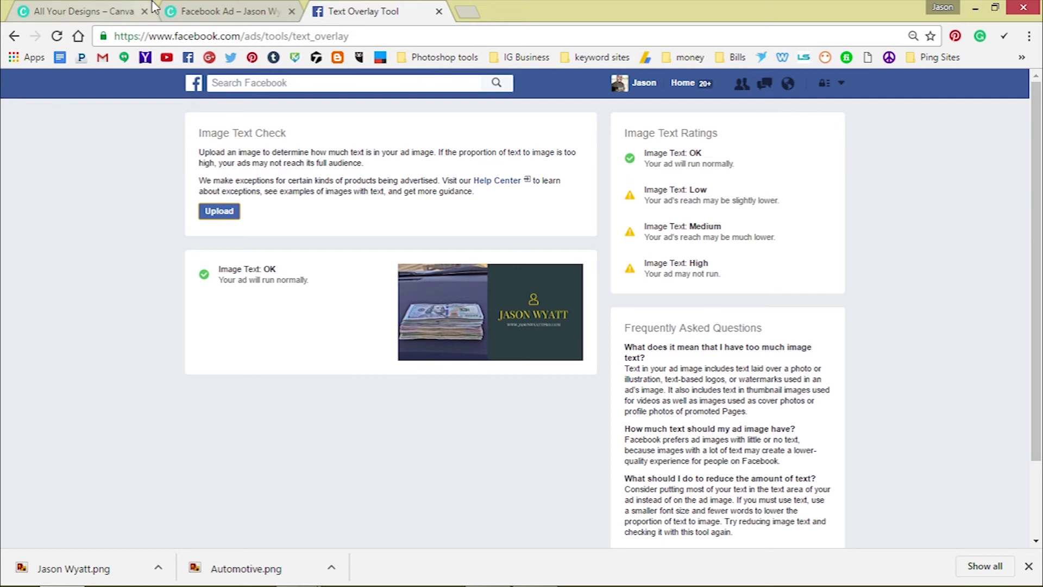
pyautogui.click(199, 9)
pyautogui.click(627, 113)
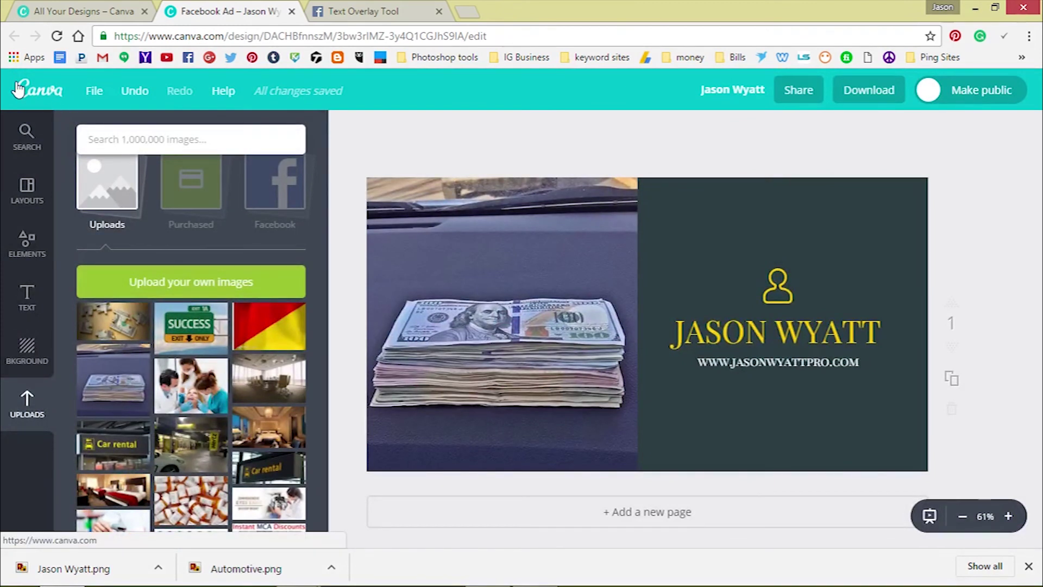
# Create a new 8.5in × 11in Real Estate Flyer from the Marketing Materials design types
pyautogui.click(18, 89)
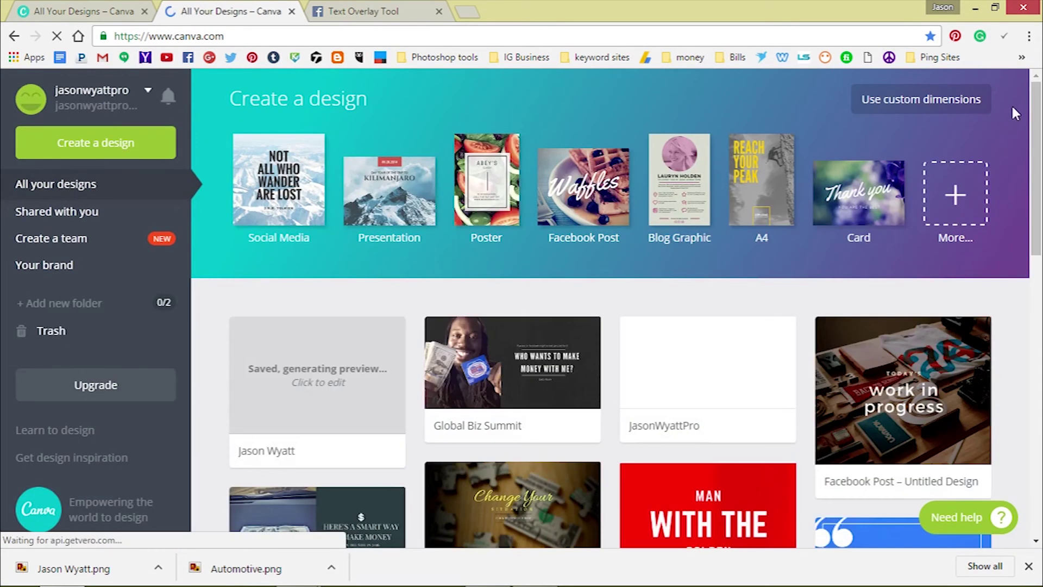
pyautogui.click(955, 195)
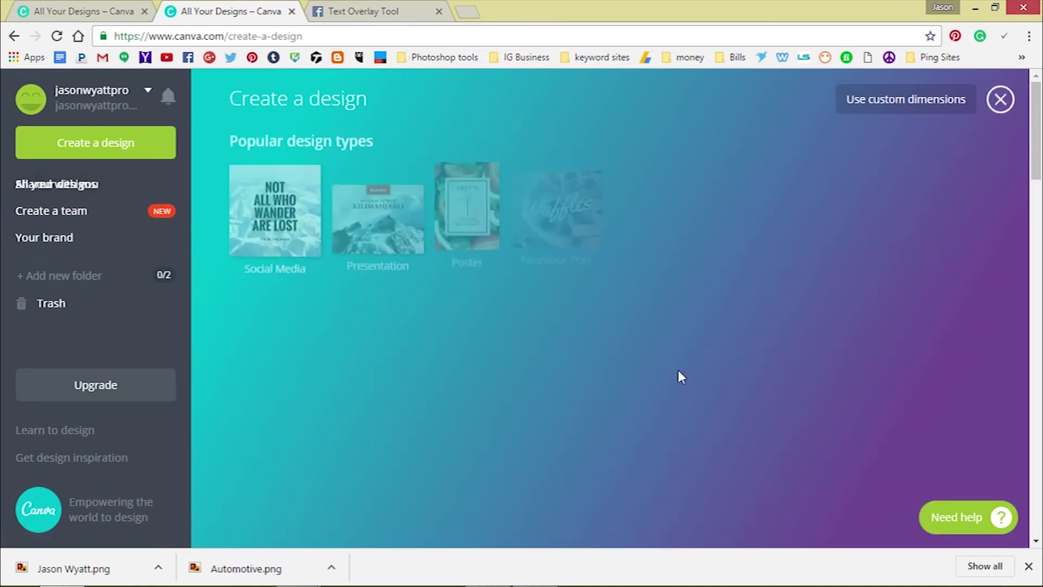
pyautogui.scroll(-4, 647, 371)
pyautogui.scroll(-10, 635, 367)
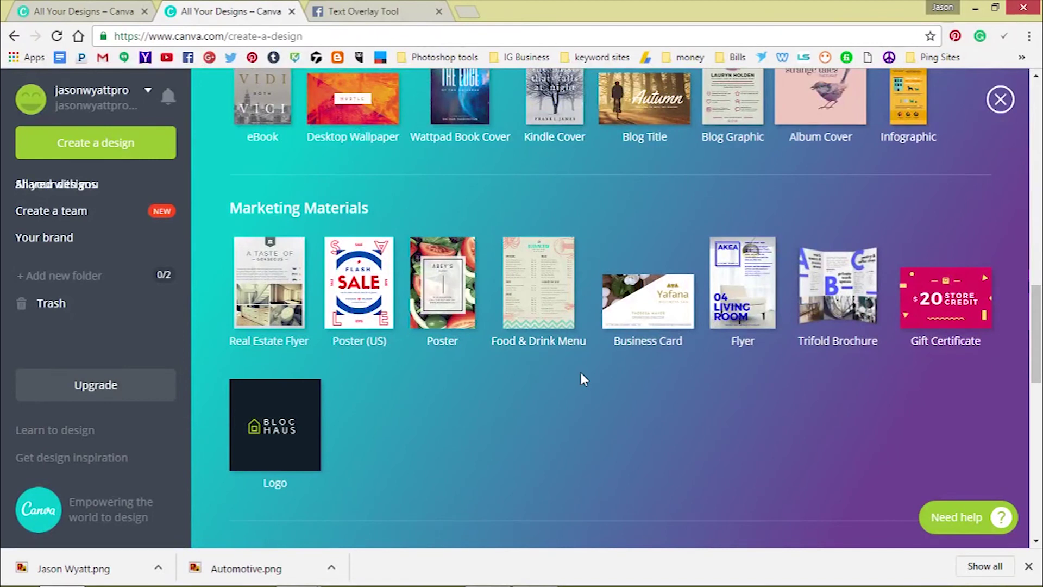
pyautogui.click(271, 305)
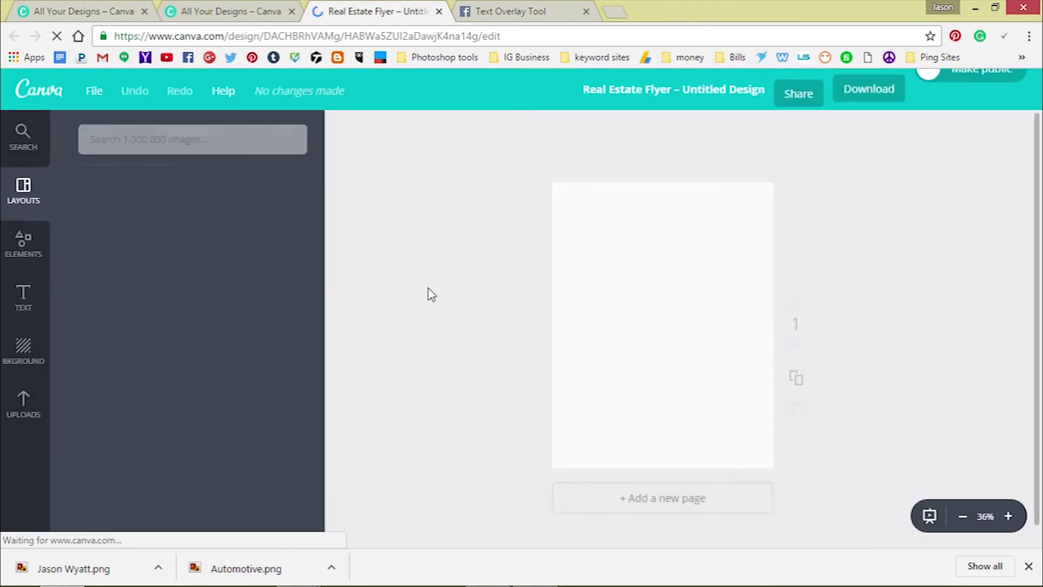
pyautogui.scroll(-12, 173, 292)
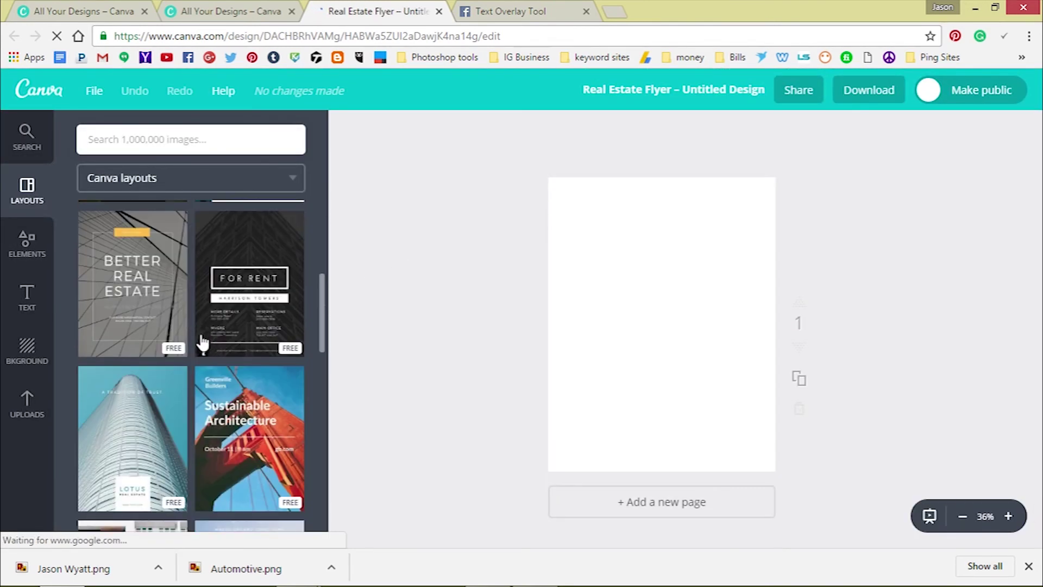
# Apply the FIND YOUR HOME IN THE CITY layout and replace its second phone line with a new number
pyautogui.click(242, 314)
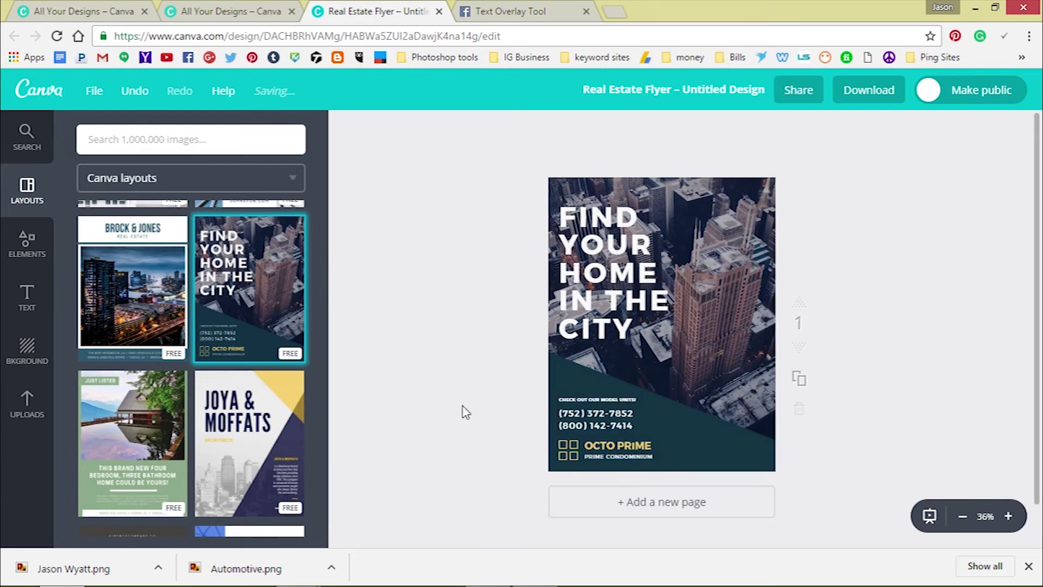
pyautogui.click(606, 424)
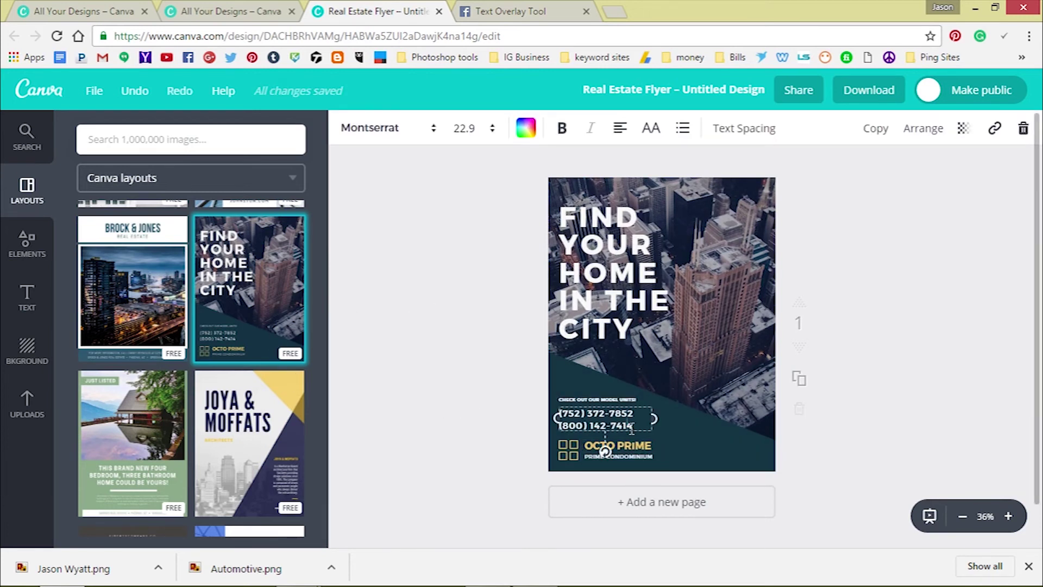
pyautogui.moveTo(634, 426); pyautogui.dragTo(559, 427)
pyautogui.press('BackSpace')
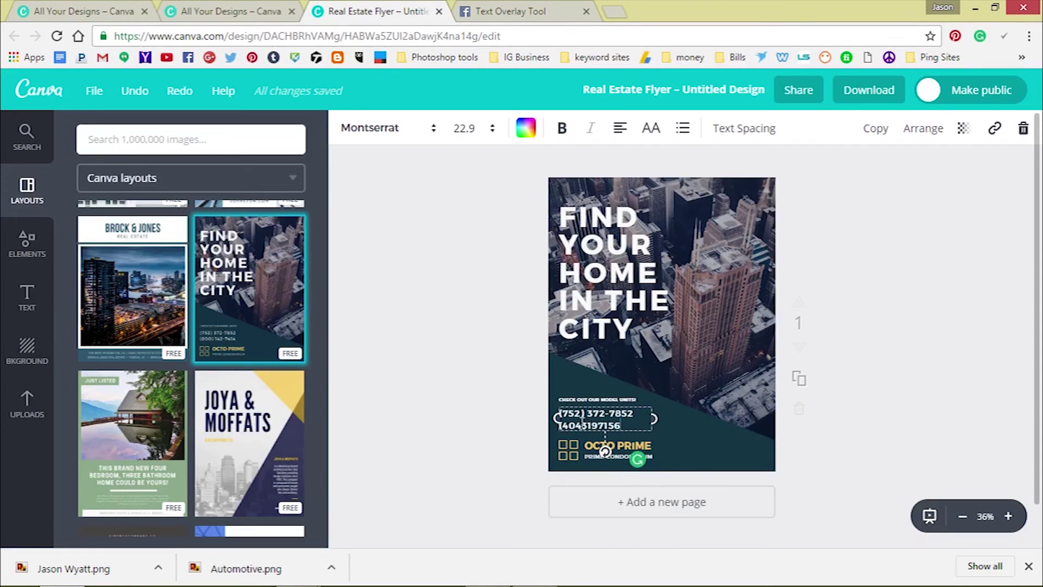
pyautogui.click(582, 425)
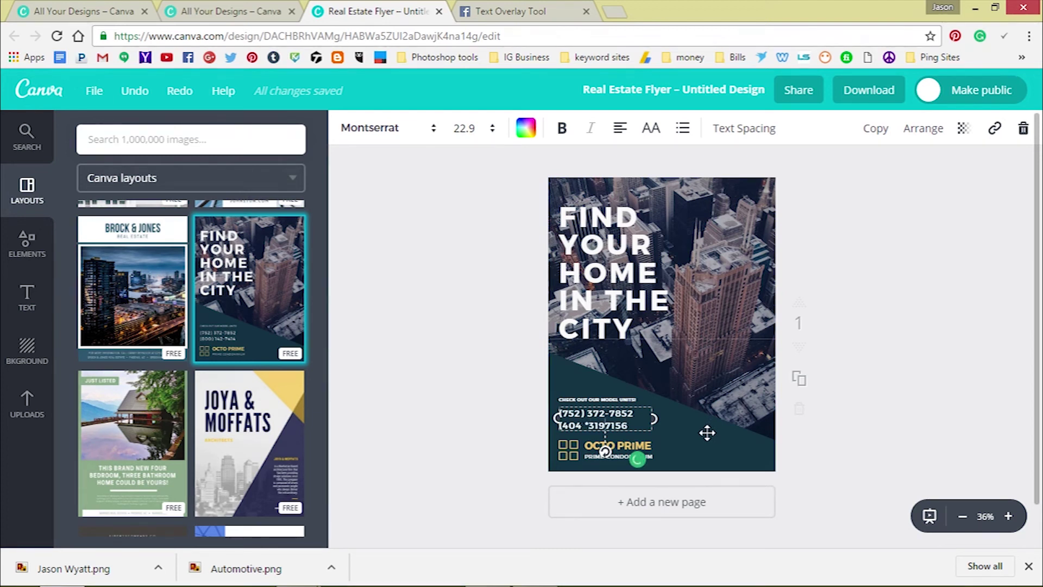
pyautogui.write('*')
pyautogui.click(869, 370)
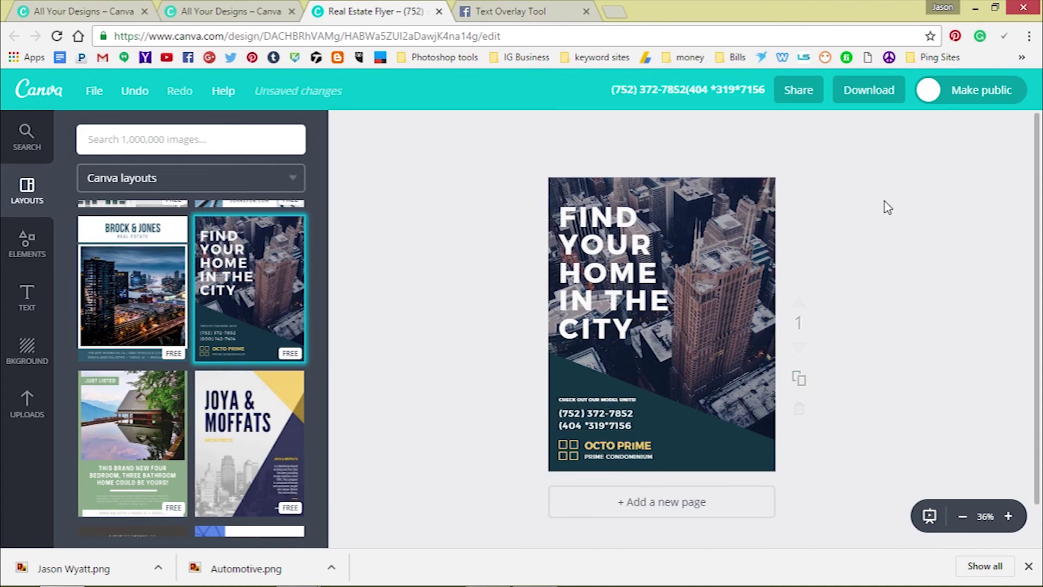
# Download the flyer with the PDF - Print file type
pyautogui.click(872, 101)
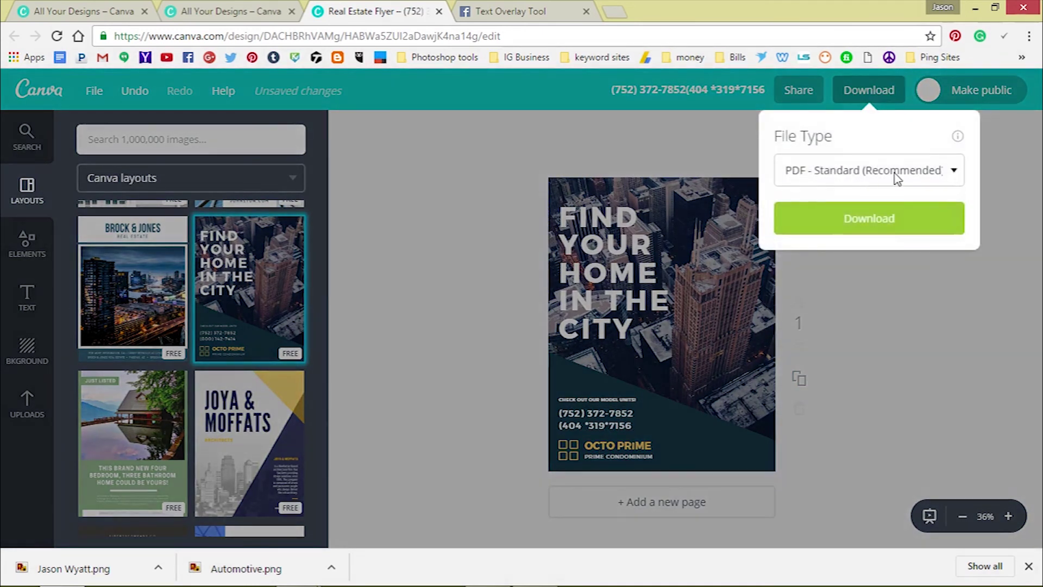
pyautogui.click(857, 180)
pyautogui.click(875, 241)
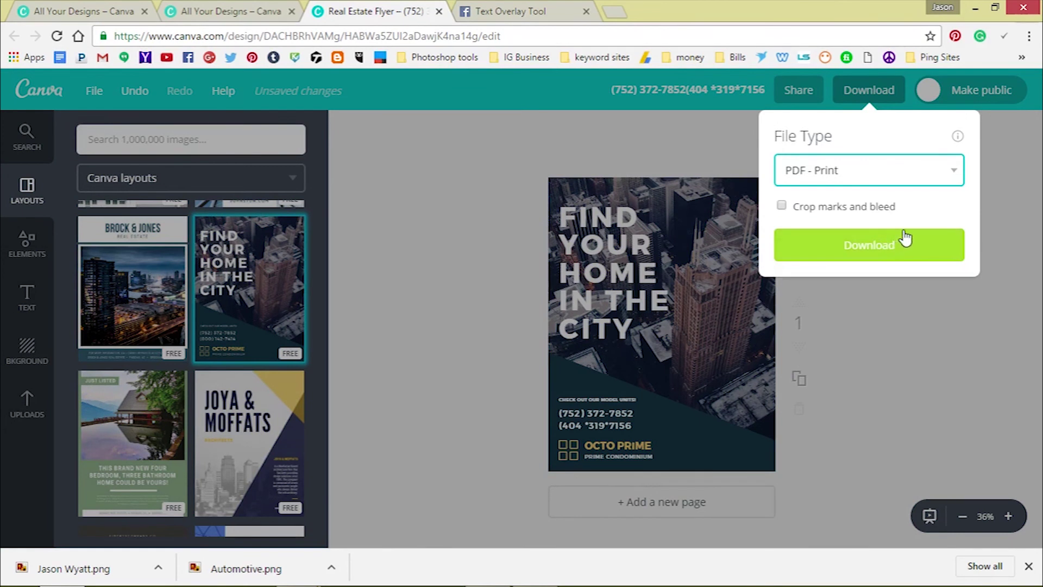
pyautogui.click(874, 251)
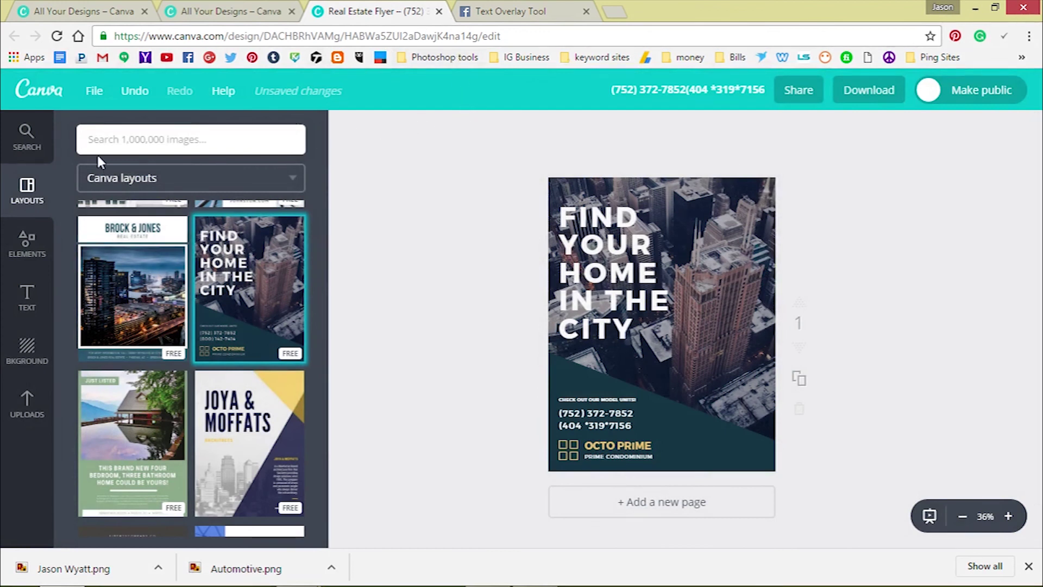
# Return to the Canva home page and browse all design type categories, from Documents through Ads
pyautogui.click(21, 88)
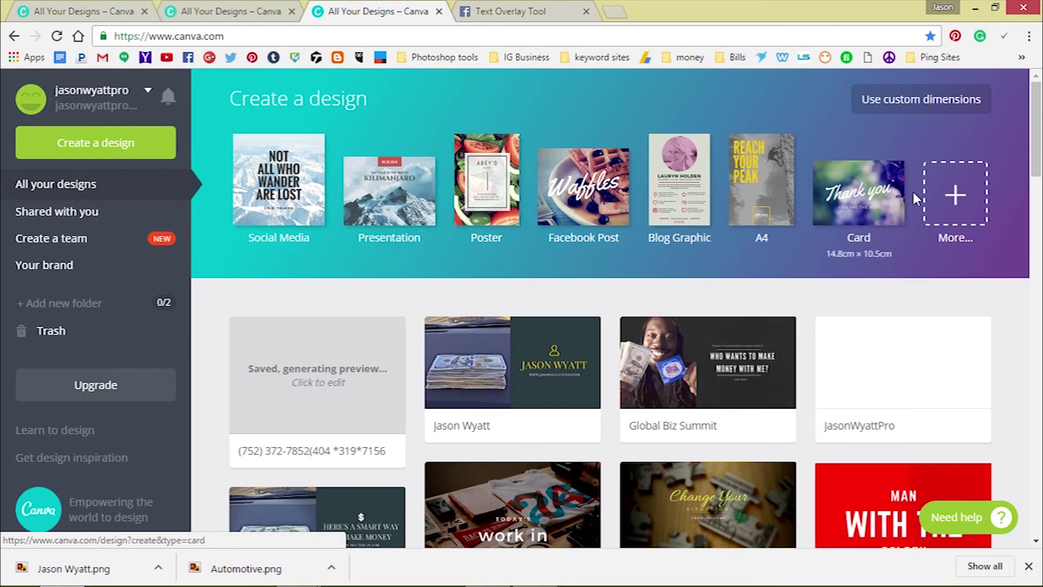
pyautogui.click(957, 194)
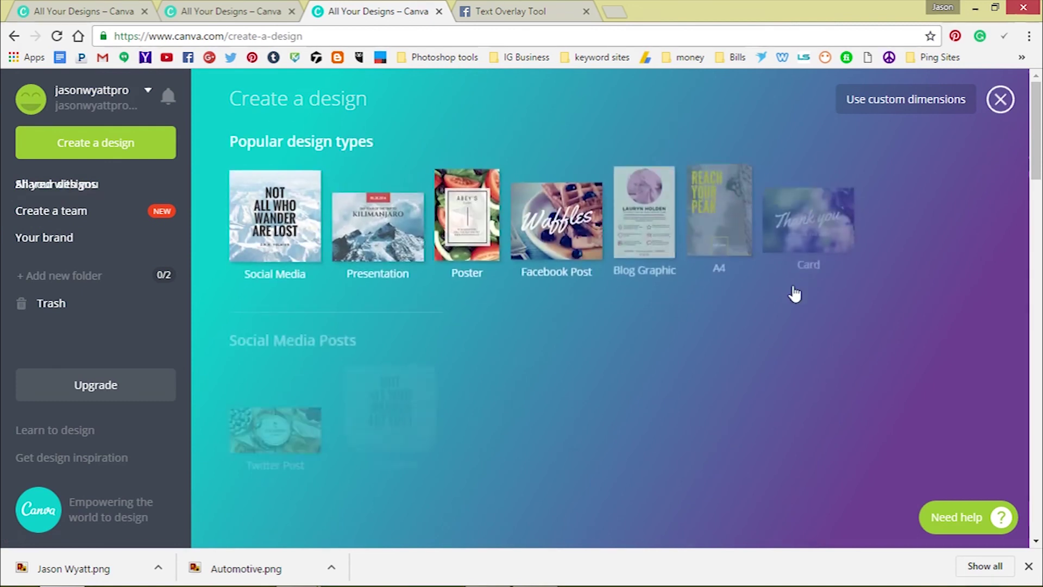
pyautogui.scroll(-10, 789, 294)
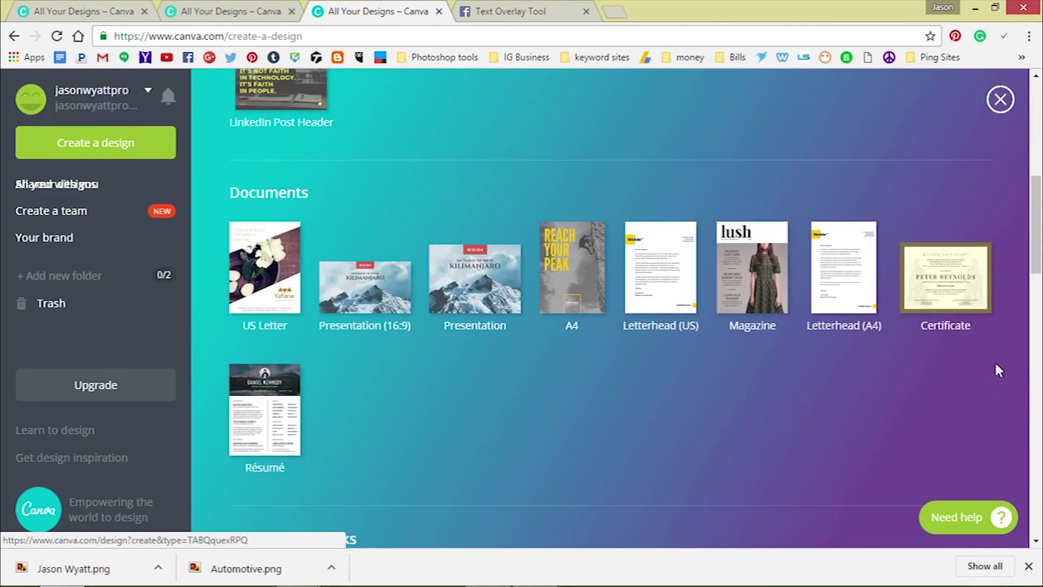
pyautogui.scroll(-1, 897, 353)
pyautogui.scroll(-3, 668, 296)
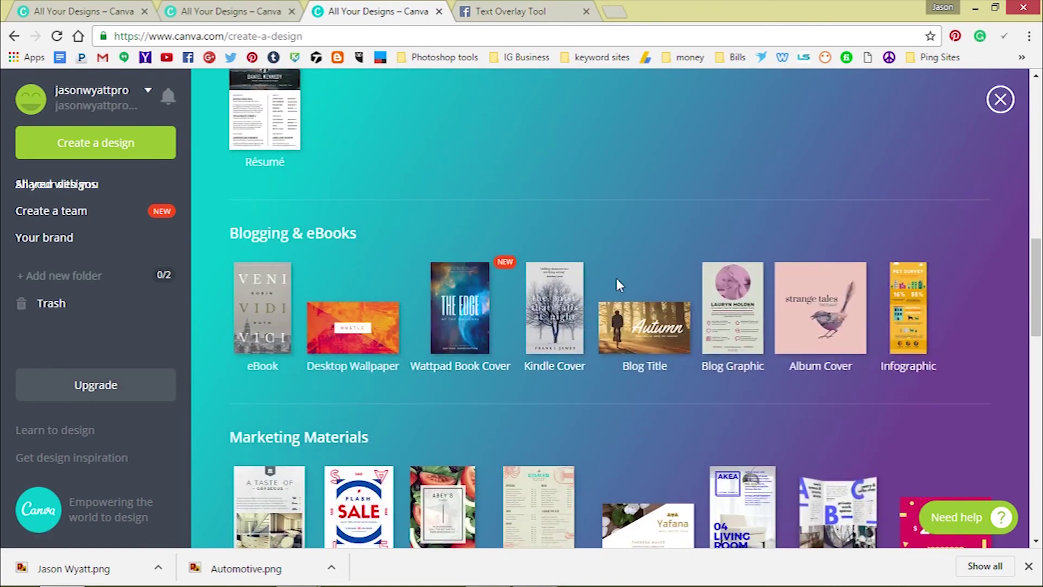
pyautogui.scroll(-2, 616, 280)
pyautogui.scroll(-2, 613, 288)
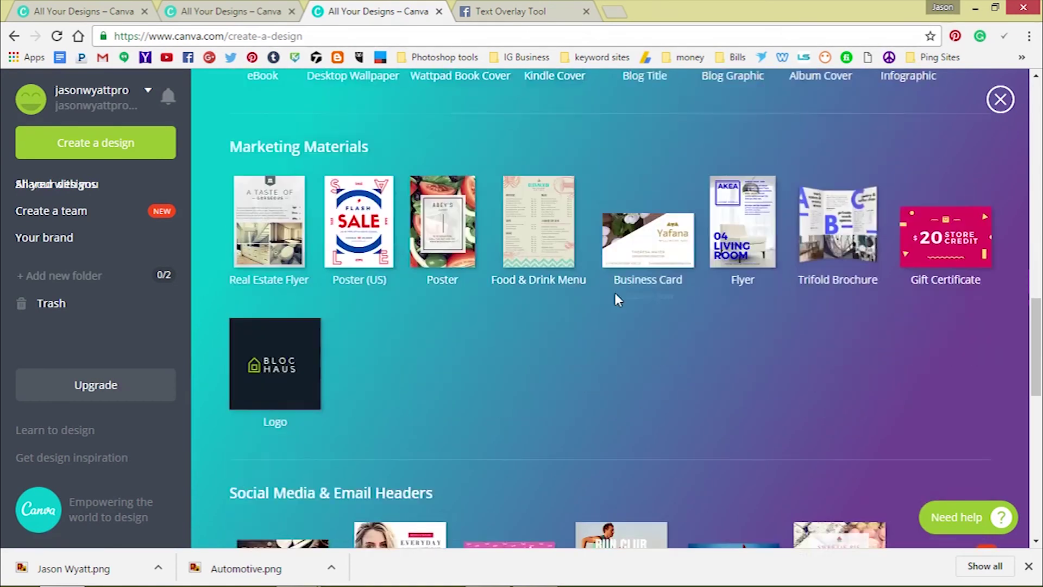
pyautogui.scroll(-1, 615, 300)
pyautogui.scroll(-5, 614, 299)
pyautogui.scroll(-1, 603, 309)
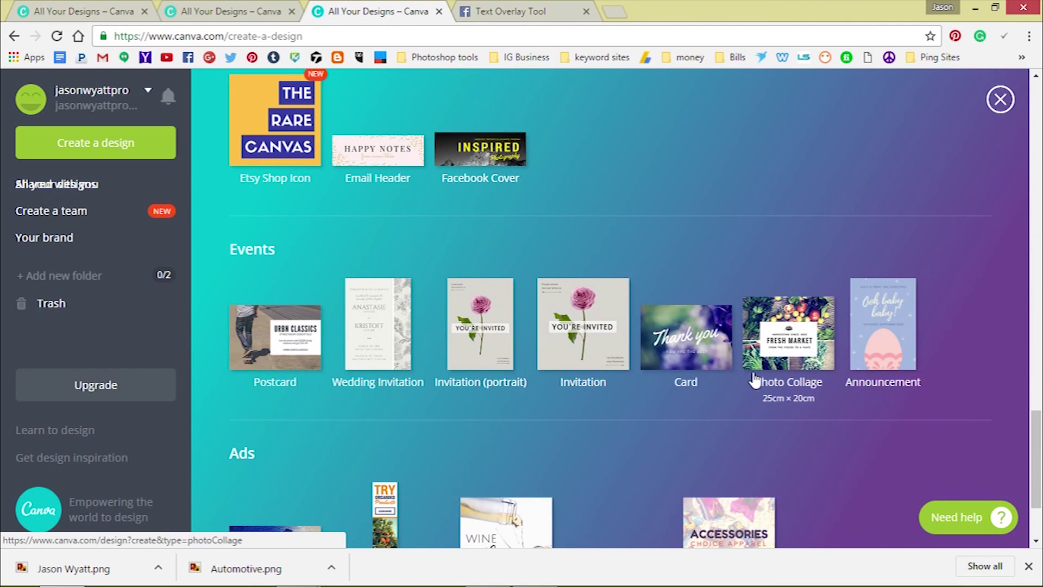
pyautogui.scroll(-2, 753, 385)
pyautogui.scroll(12, 749, 390)
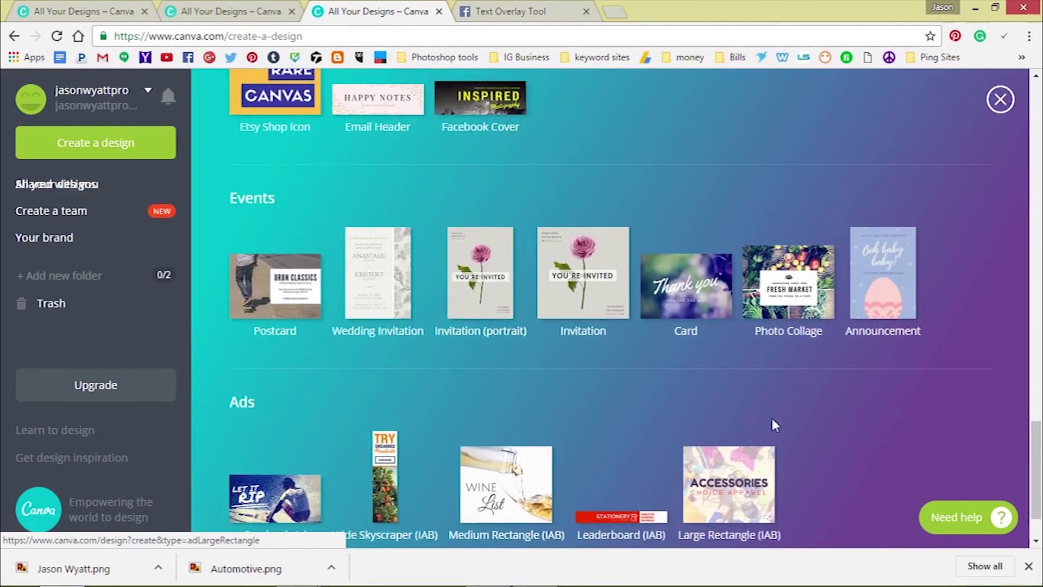
pyautogui.scroll(10, 771, 409)
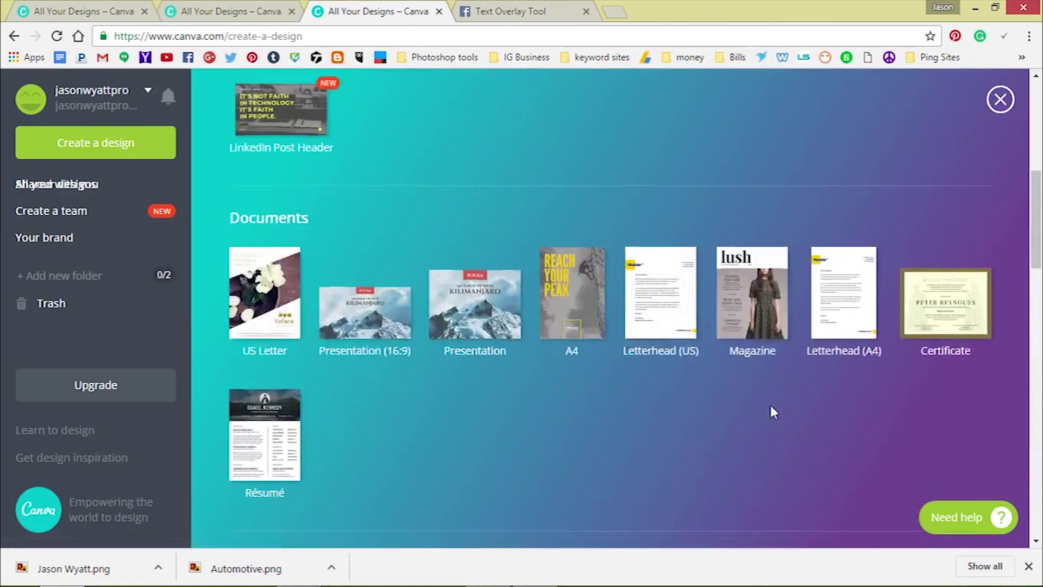